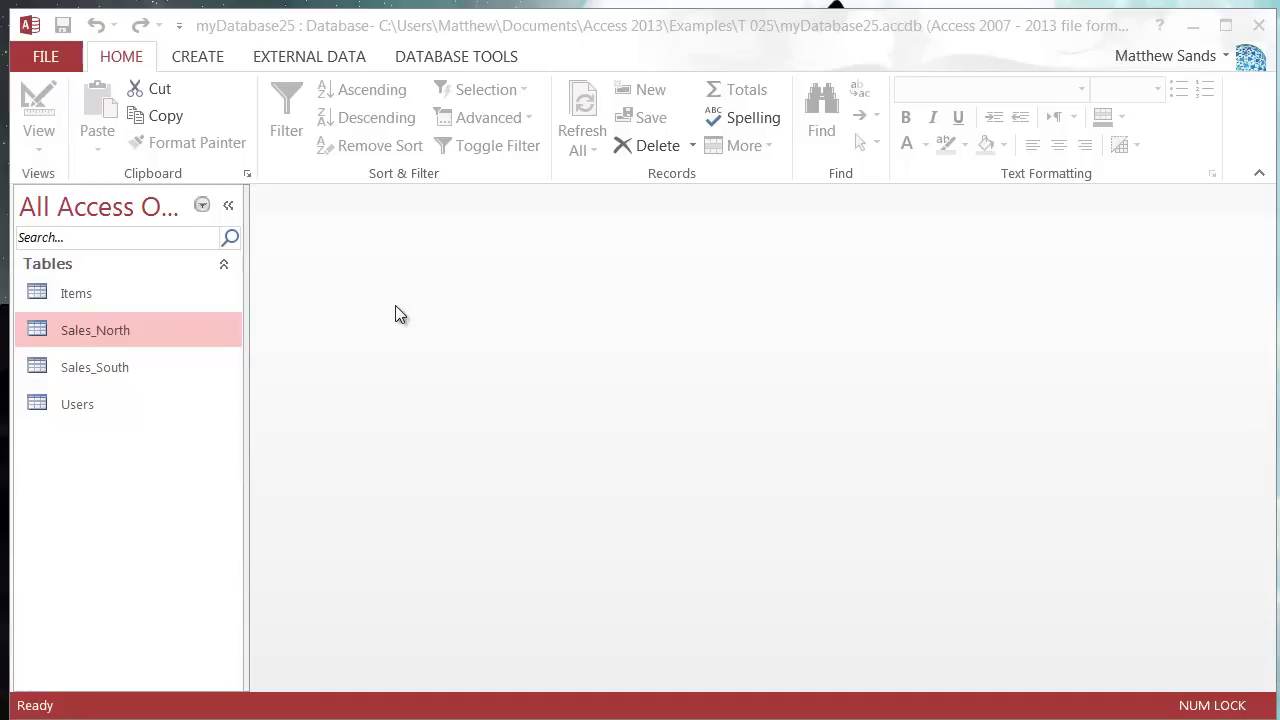
# Open the Sales_North and Sales_South tables to review their records, then close them.
pyautogui.click(107, 333)
pyautogui.click(130, 366)
pyautogui.click(131, 330)
pyautogui.doubleClick(131, 330)
pyautogui.rightClick(311, 200)
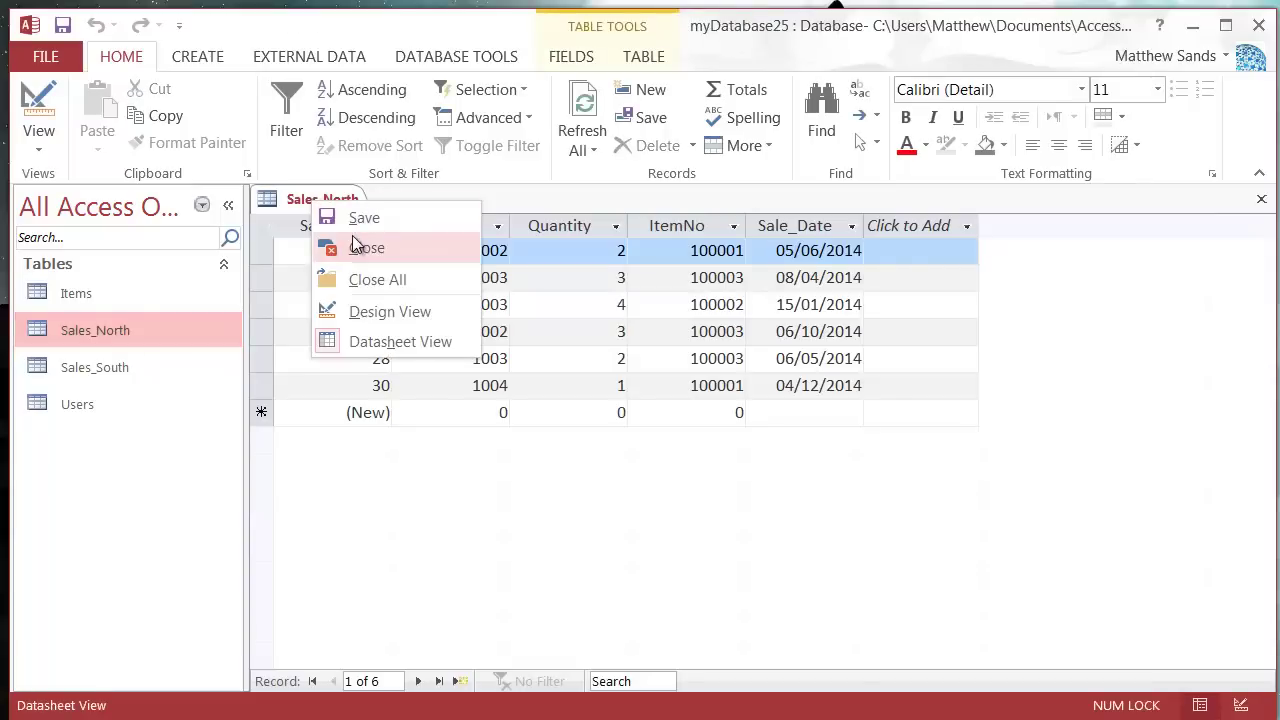
pyautogui.click(355, 247)
pyautogui.doubleClick(155, 371)
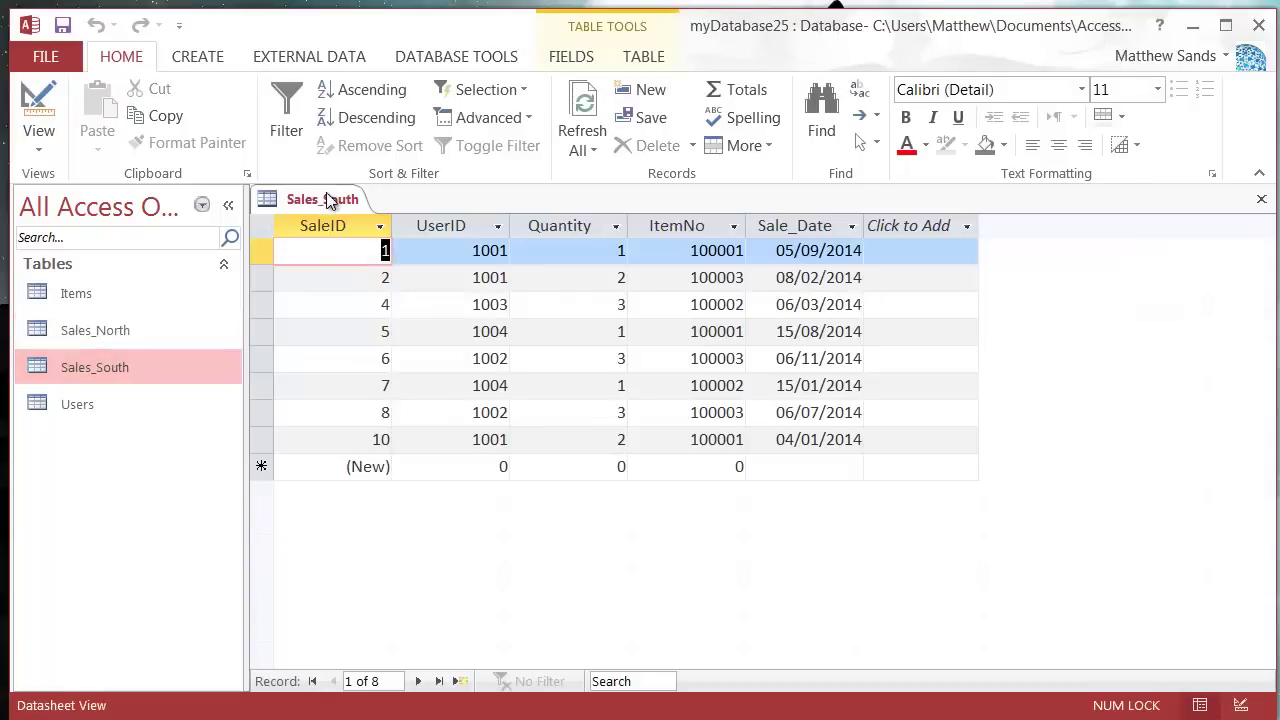
pyautogui.rightClick(327, 194)
pyautogui.click(362, 241)
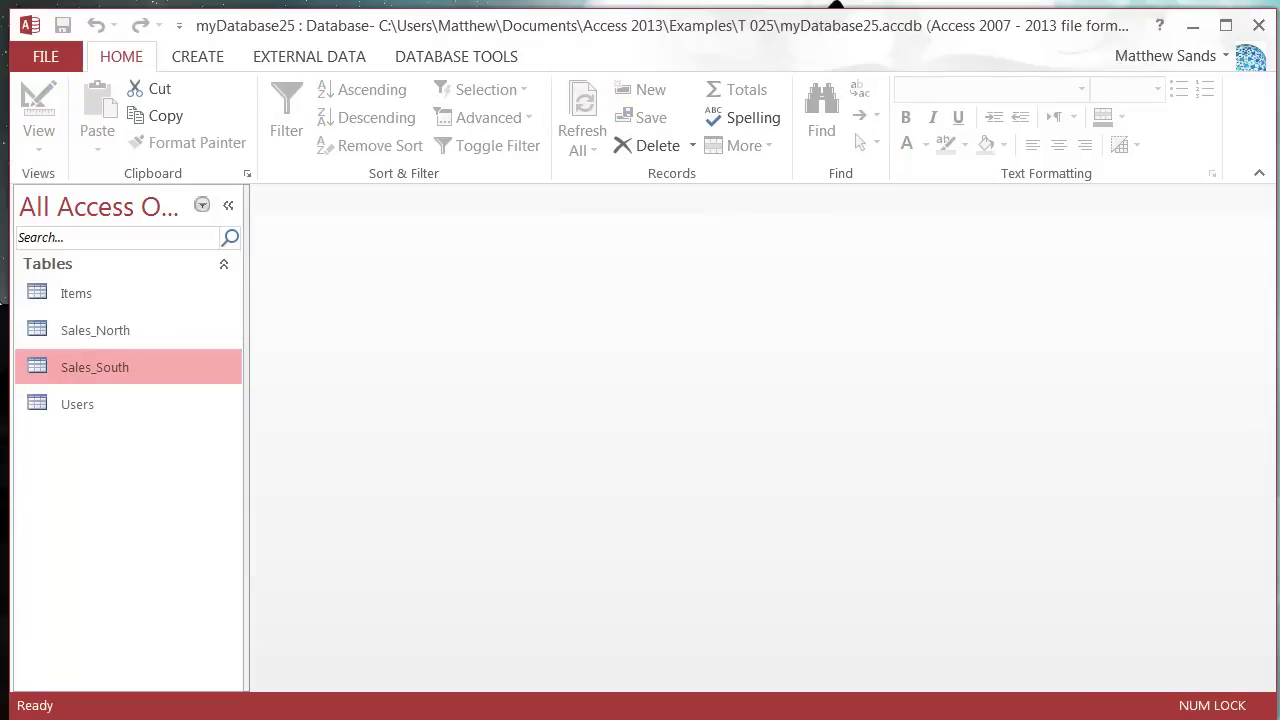
pyautogui.doubleClick(133, 330)
pyautogui.rightClick(331, 200)
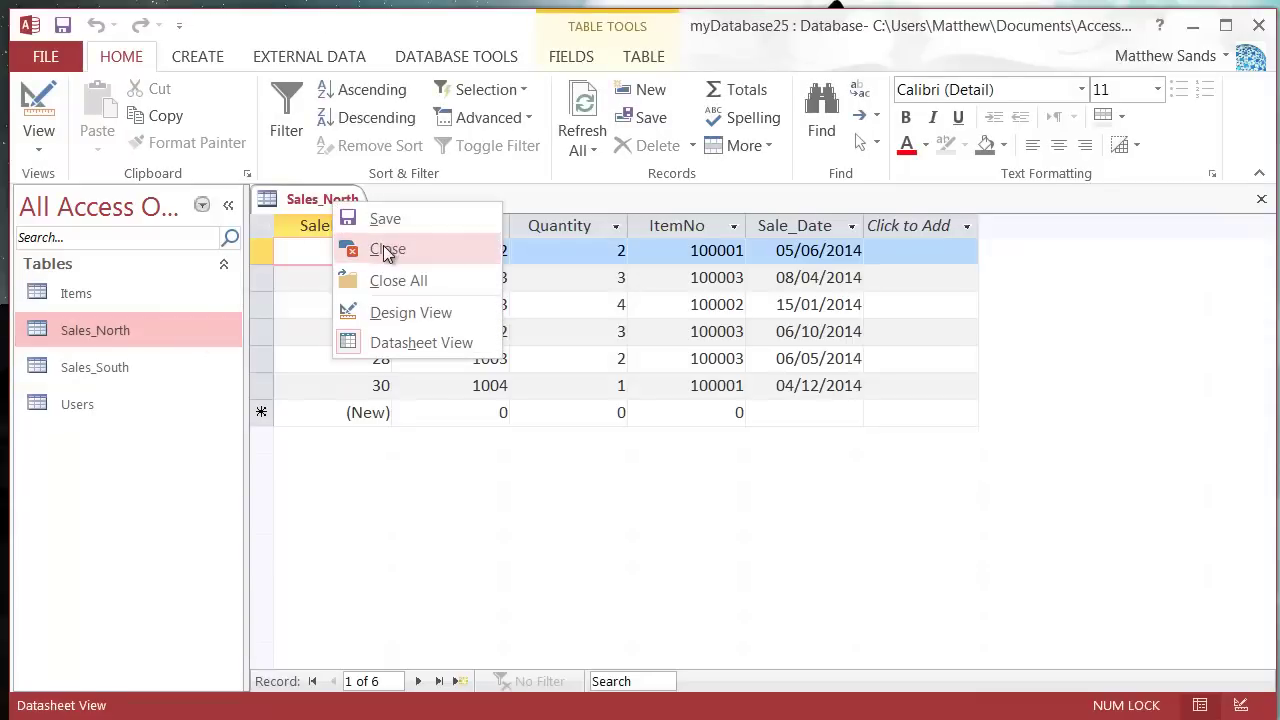
pyautogui.click(386, 250)
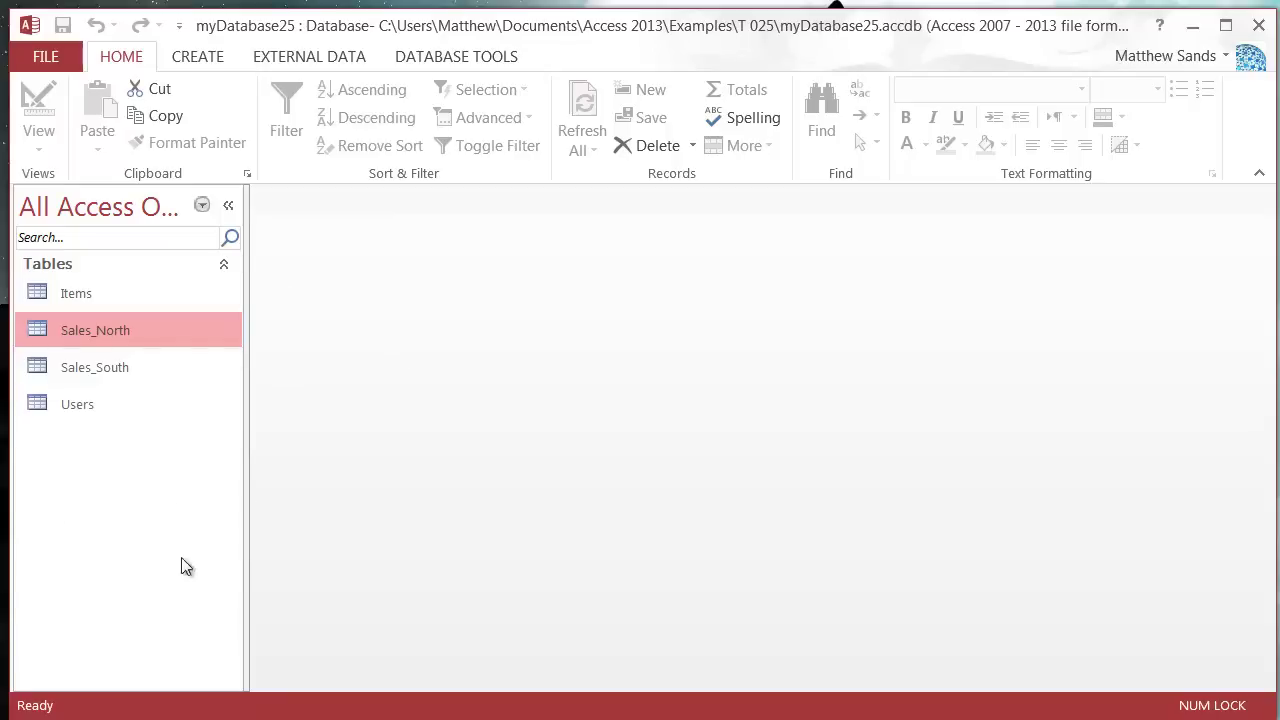
# Start a blank query design with no tables added and make it a union query.
pyautogui.click(197, 58)
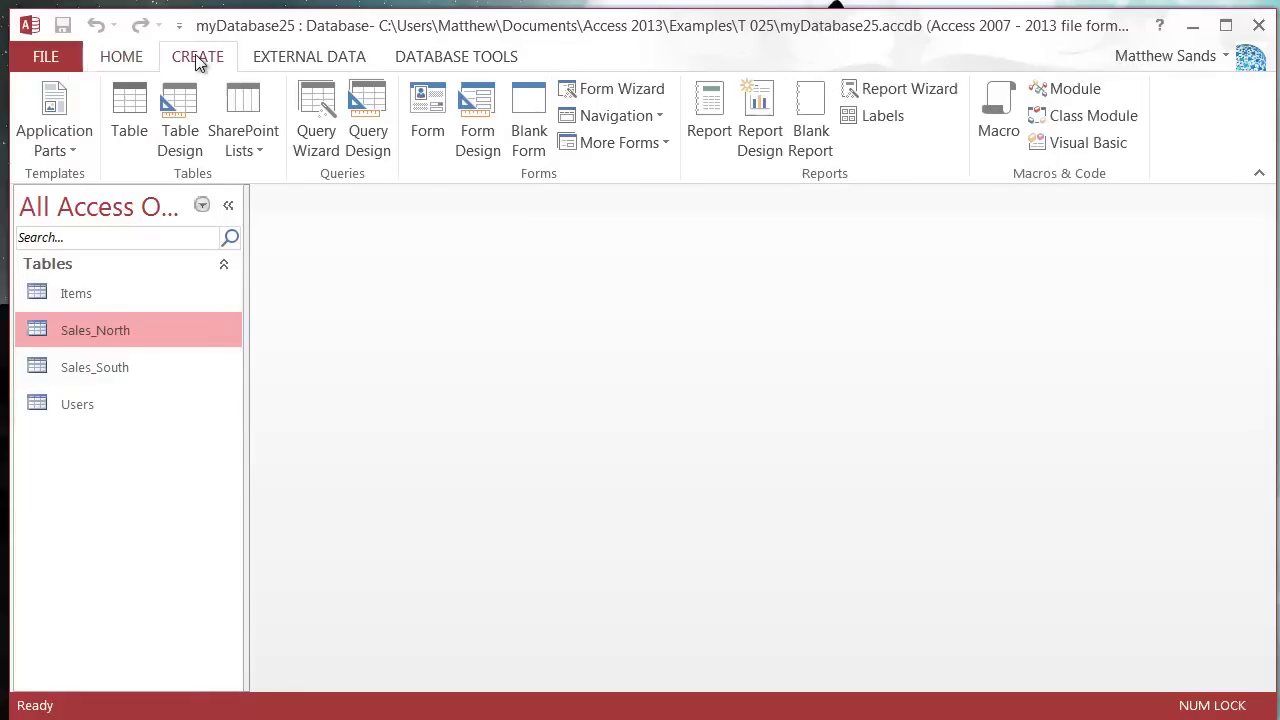
pyautogui.click(378, 150)
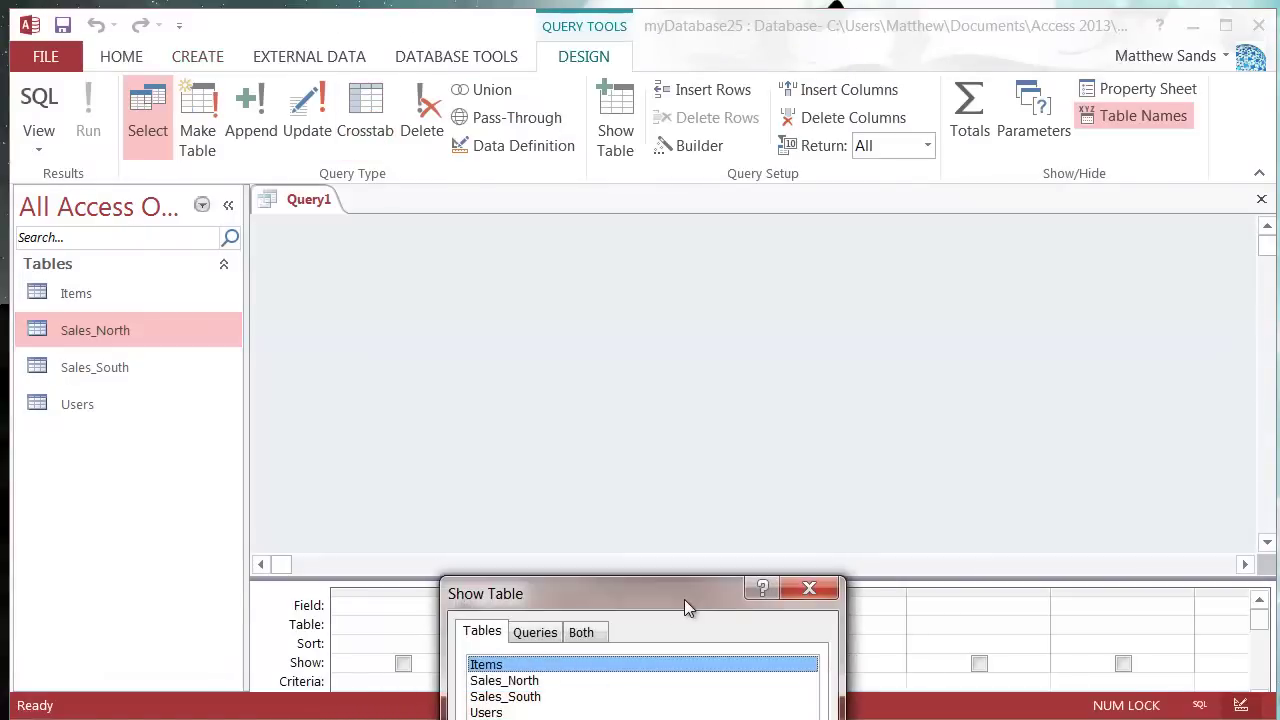
pyautogui.moveTo(684, 599); pyautogui.dragTo(603, 250)
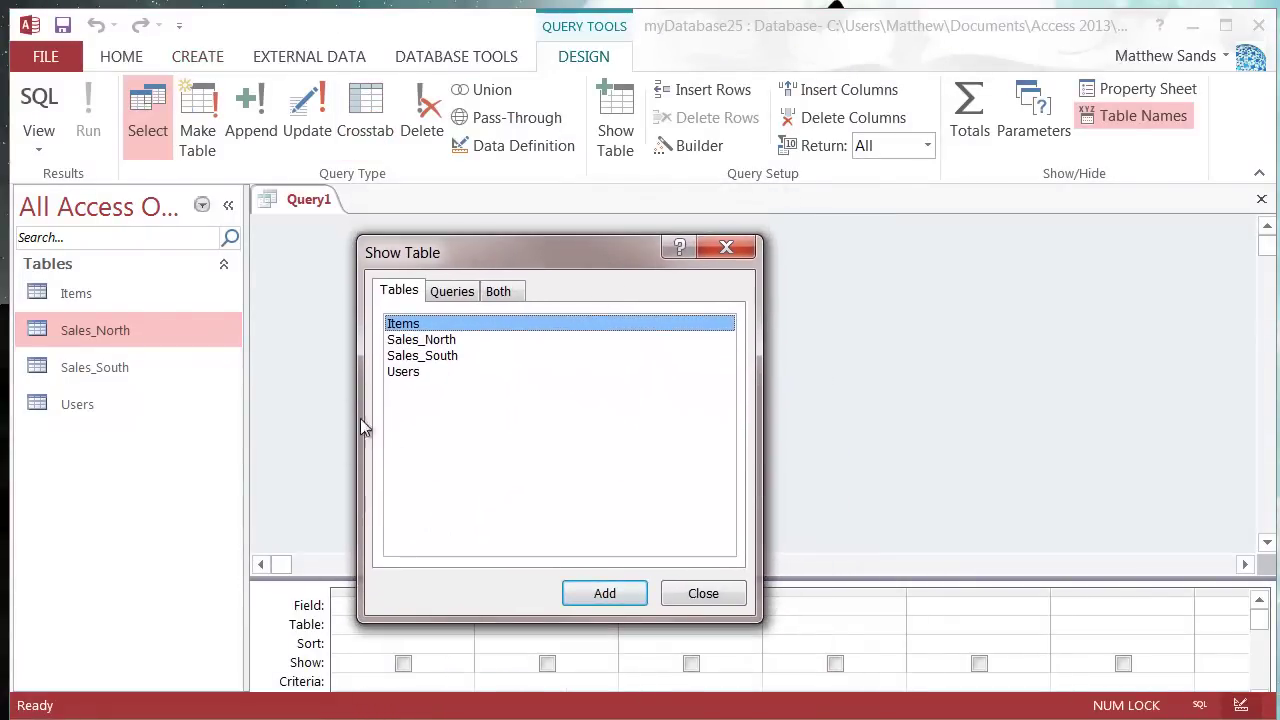
pyautogui.click(688, 593)
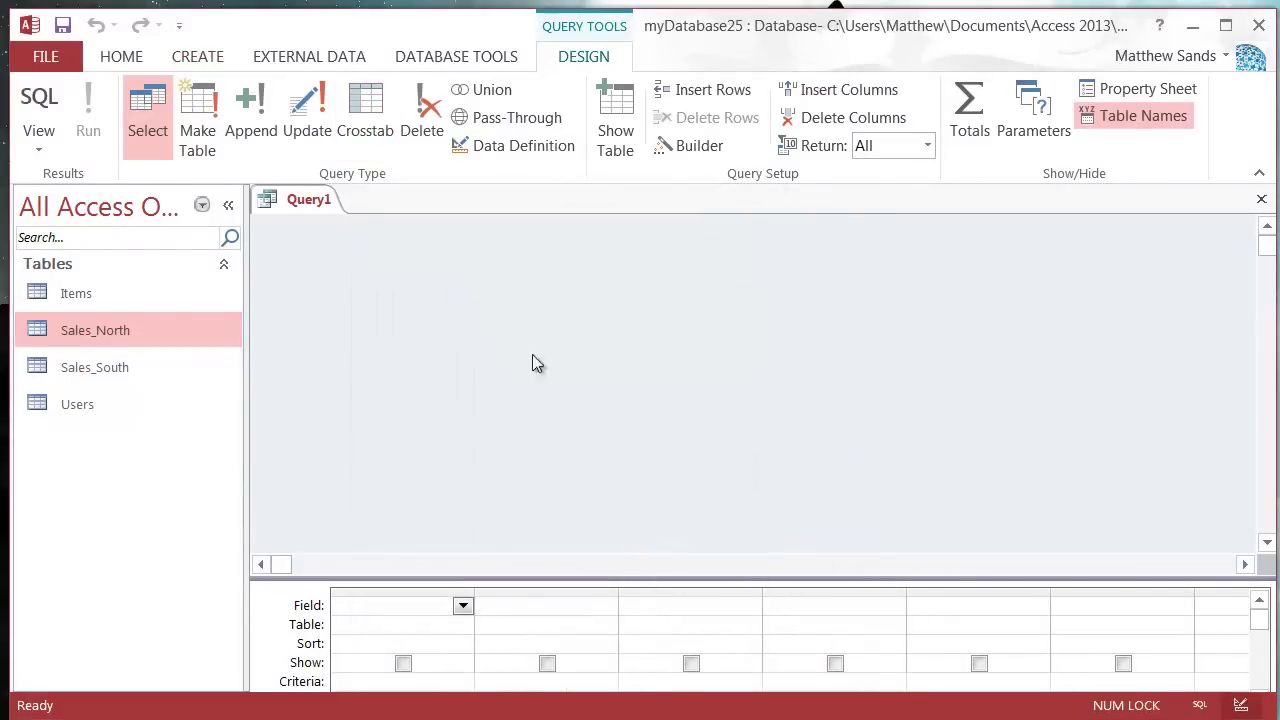
pyautogui.click(484, 93)
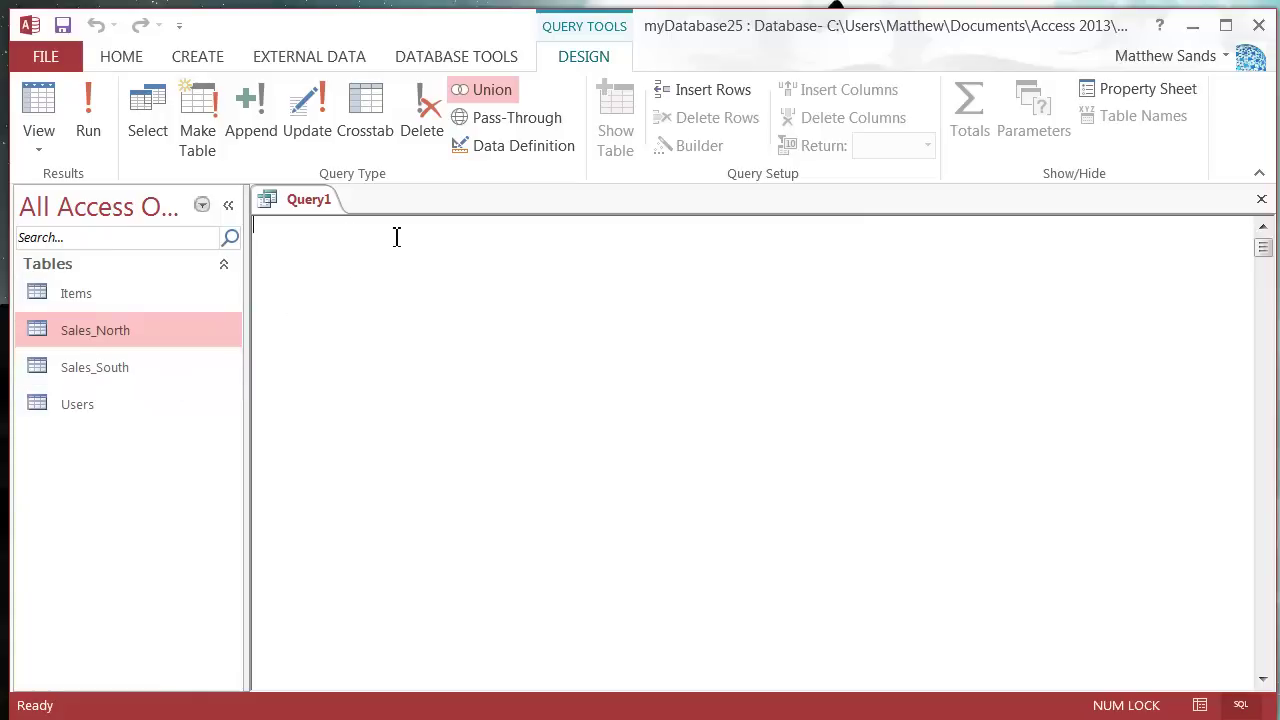
# Write the SQL SELECT * FROM Sales_North UNION ALL SELECT * FROM Sales_South, copying the first line.
pyautogui.write('SELECT * FROM Sales_')
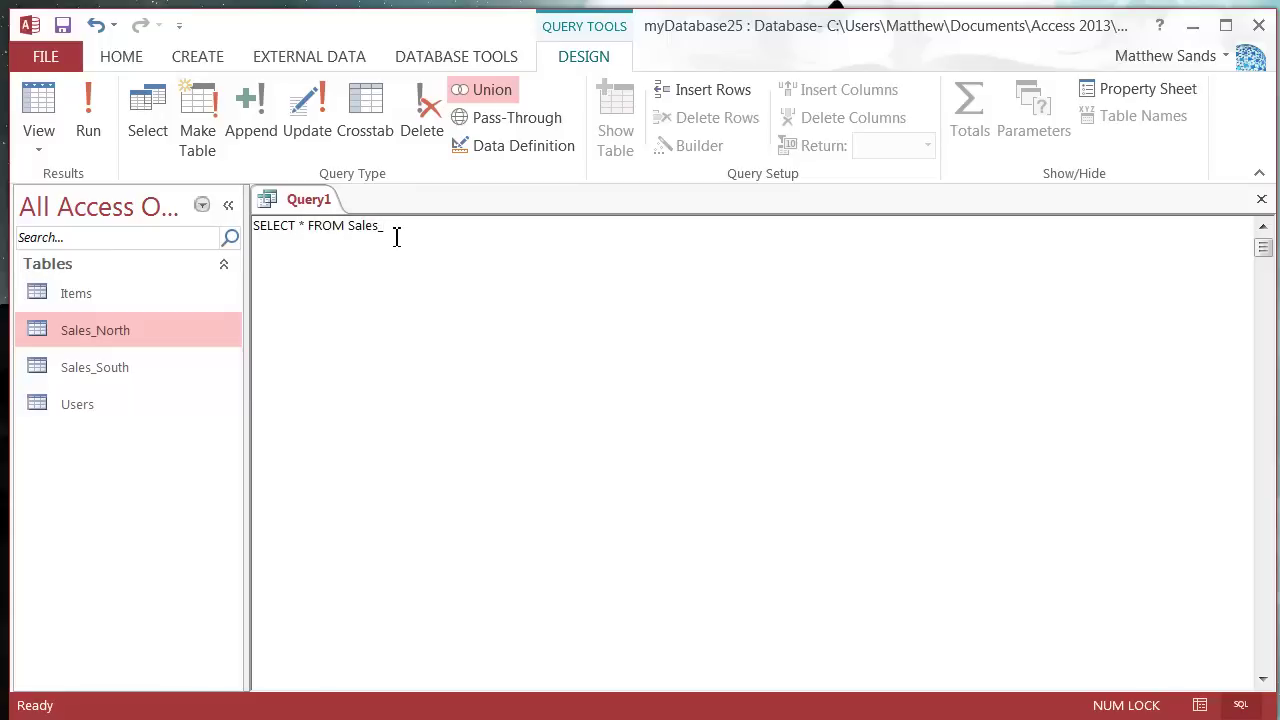
pyautogui.write('North ')
pyautogui.write('UNION ALL')
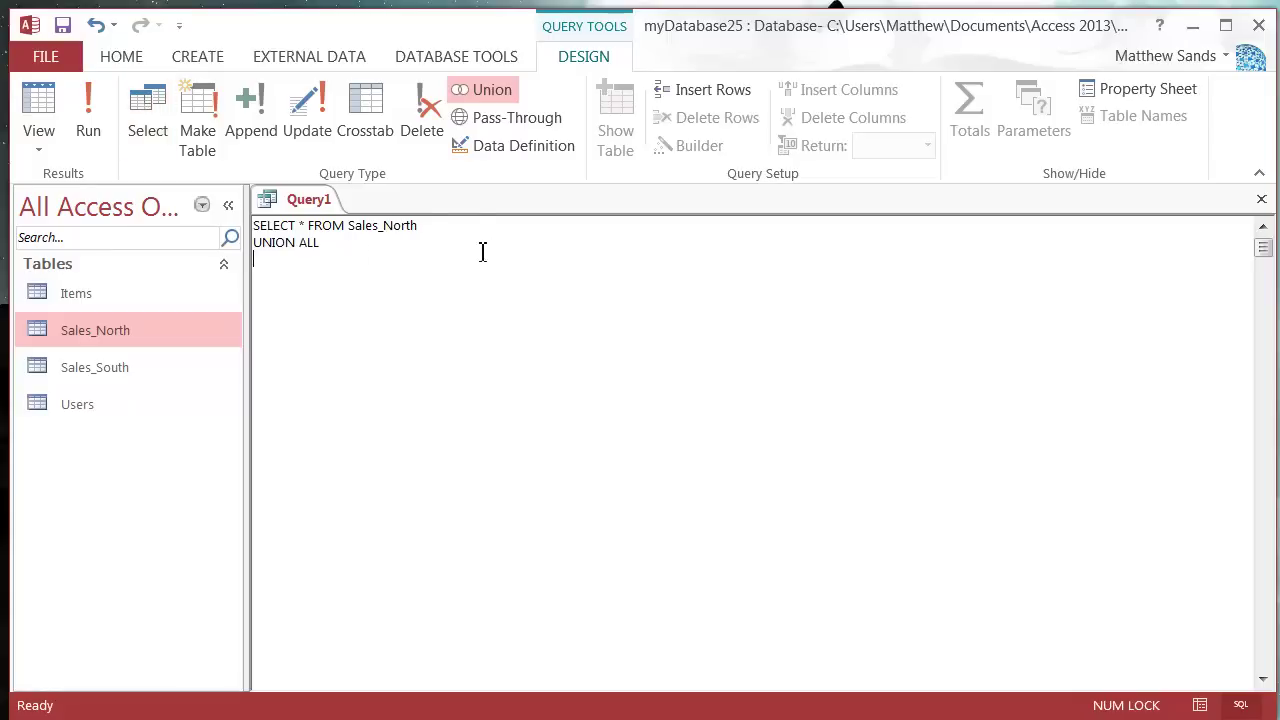
pyautogui.moveTo(417, 226); pyautogui.dragTo(124, 210)
pyautogui.hotkey('ctrl', 'c')
pyautogui.click(400, 300)
pyautogui.hotkey('ctrl', 'v')
pyautogui.doubleClick(404, 259)
pyautogui.write('Sout')
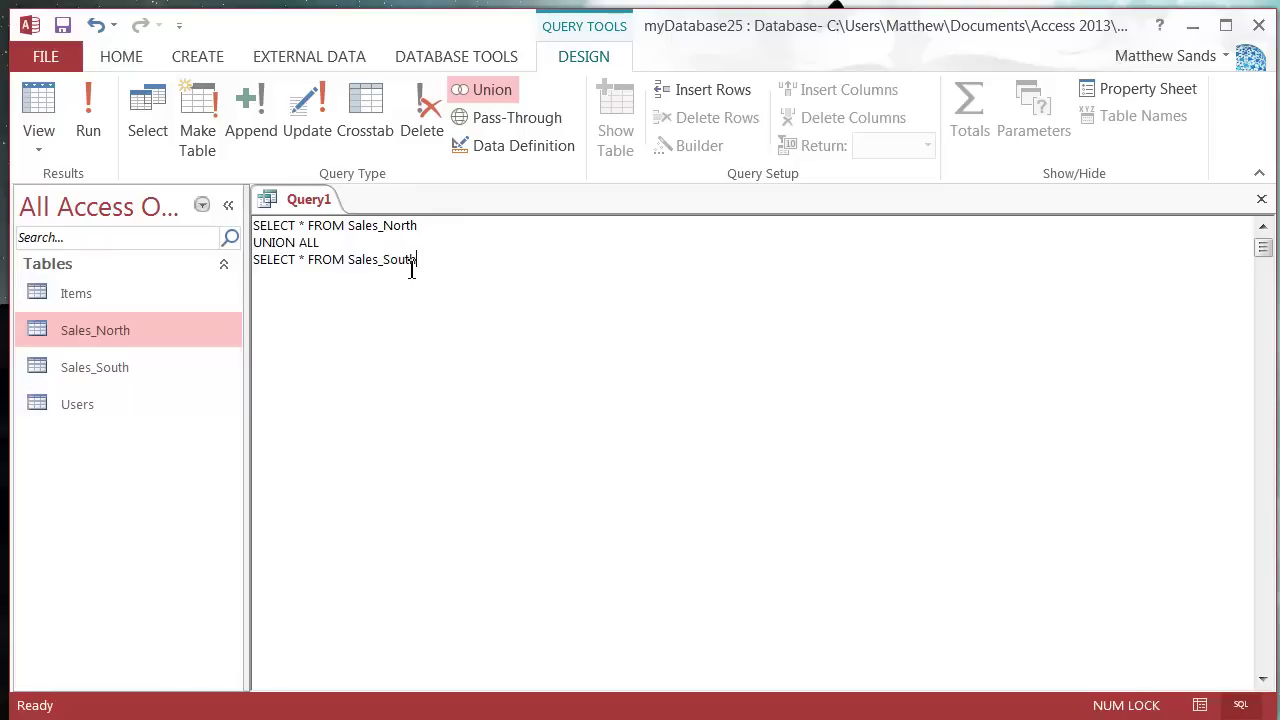
pyautogui.moveTo(347, 226); pyautogui.dragTo(231, 229)
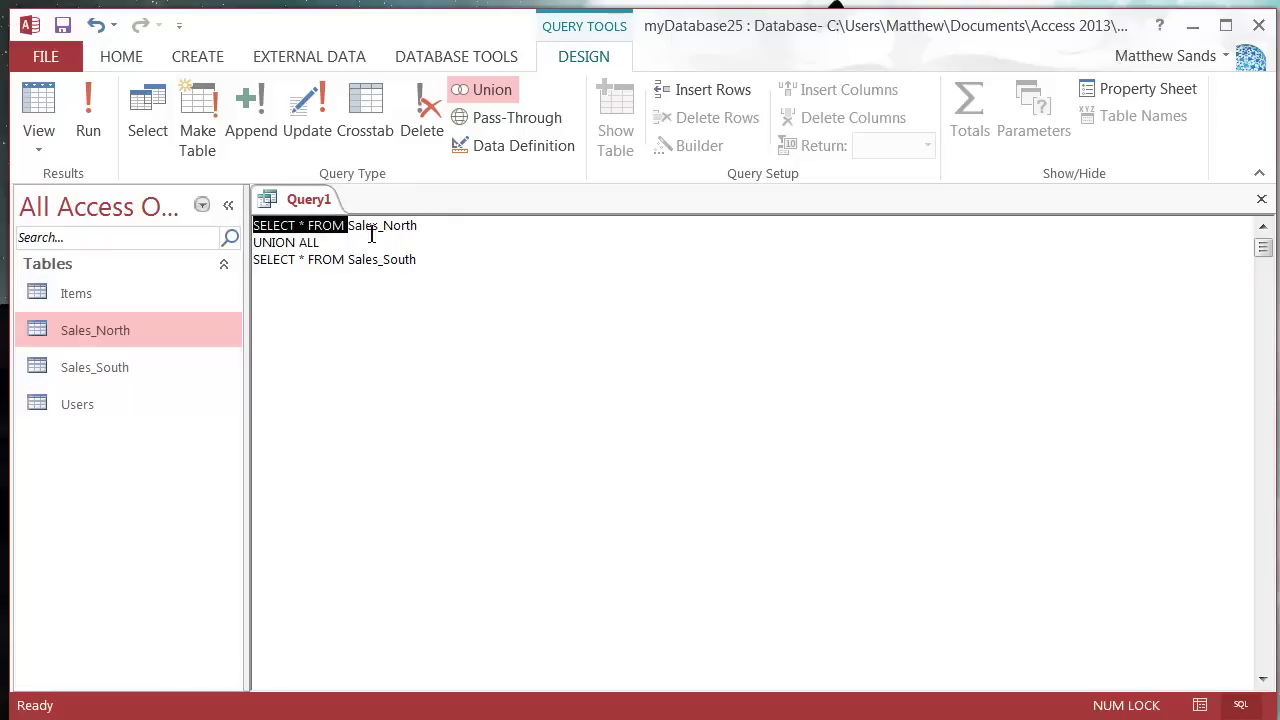
# Try a Sales_Date column list in place of the first asterisk, then restore the *.
pyautogui.click(306, 226)
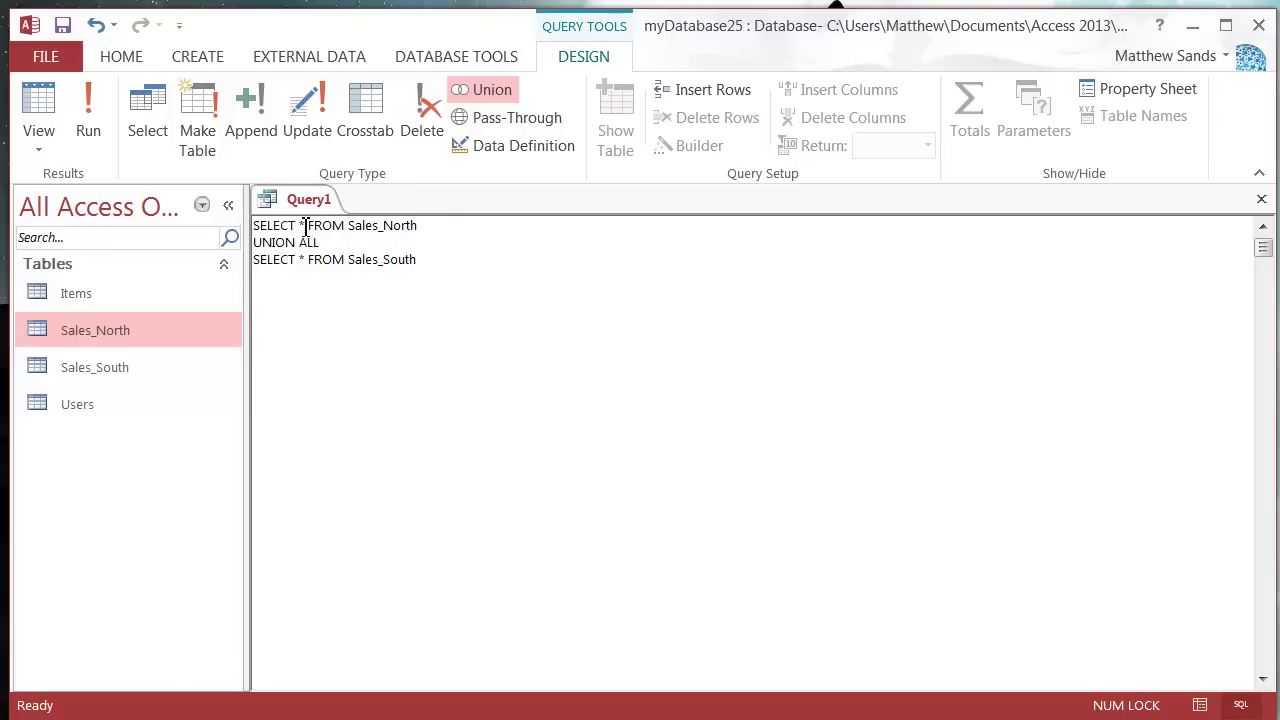
pyautogui.hotkey('shift', 'Right')
pyautogui.write('Sales_D')
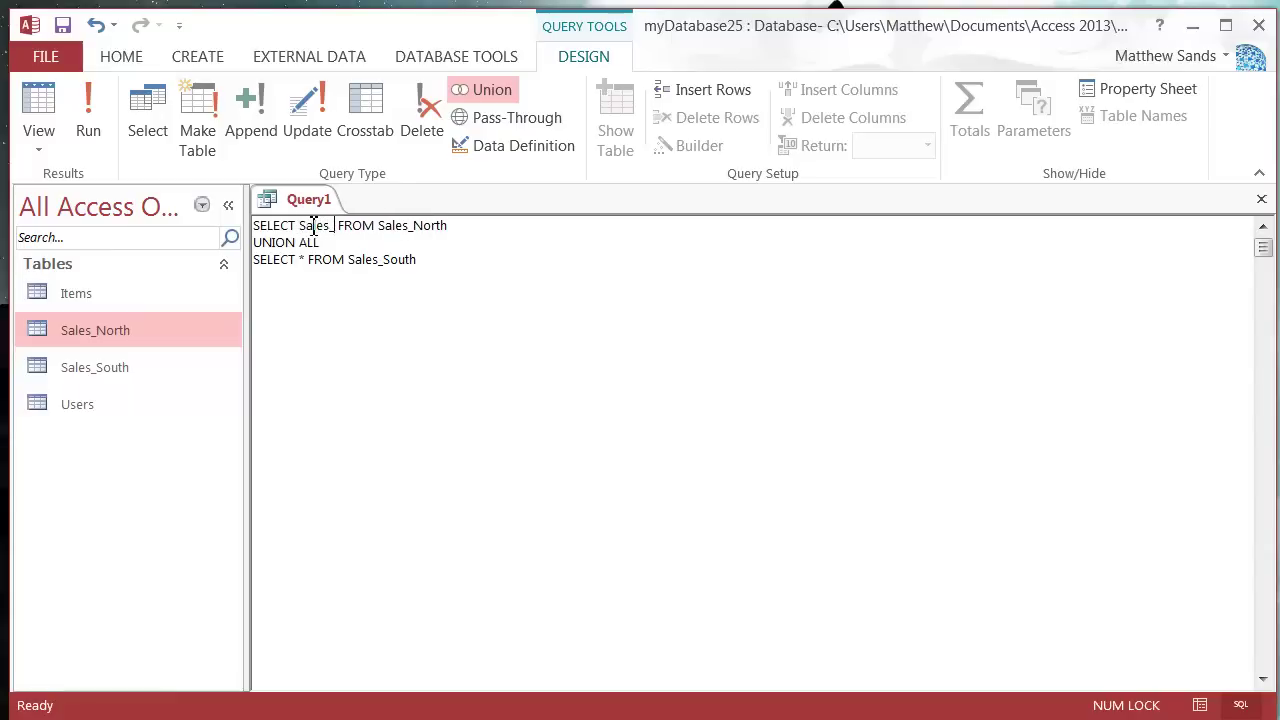
pyautogui.write('ate,')
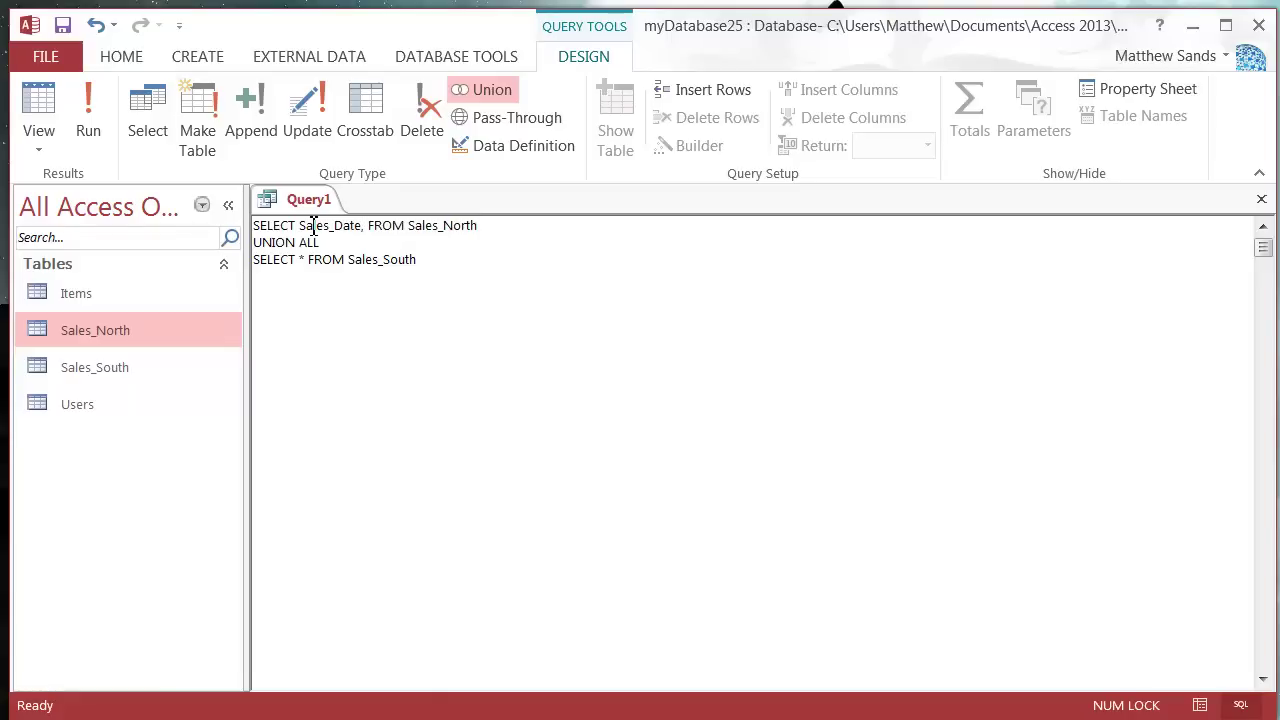
pyautogui.write('Itemnp')
pyautogui.press('BackSpace')
pyautogui.press('BackSpace')
pyautogui.press('BackSpace')
pyautogui.press('BackSpace')
pyautogui.press('BackSpace')
pyautogui.press('BackSpace')
pyautogui.press('BackSpace')
pyautogui.press('BackSpace')
pyautogui.press('BackSpace')
pyautogui.press('BackSpace')
pyautogui.press('BackSpace')
pyautogui.press('BackSpace')
pyautogui.press('BackSpace')
pyautogui.press('BackSpace')
pyautogui.press('BackSpace')
pyautogui.press('BackSpace')
pyautogui.press('BackSpace')
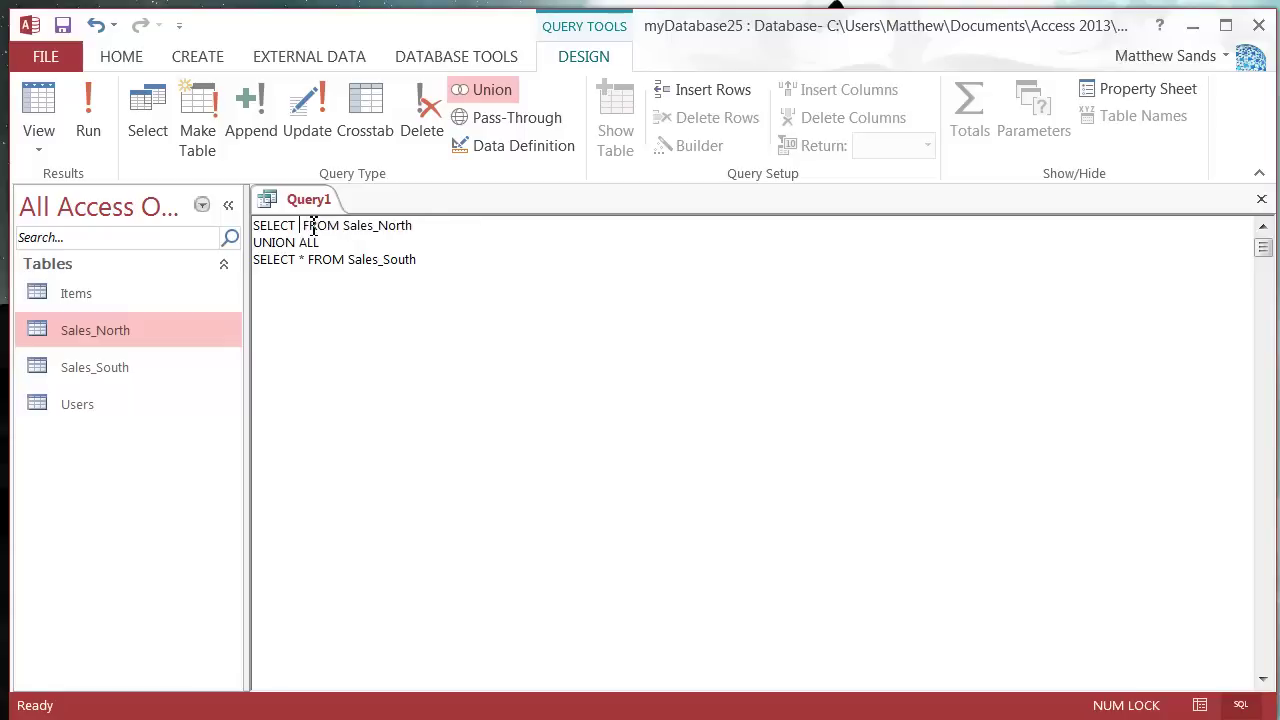
pyautogui.write('*')
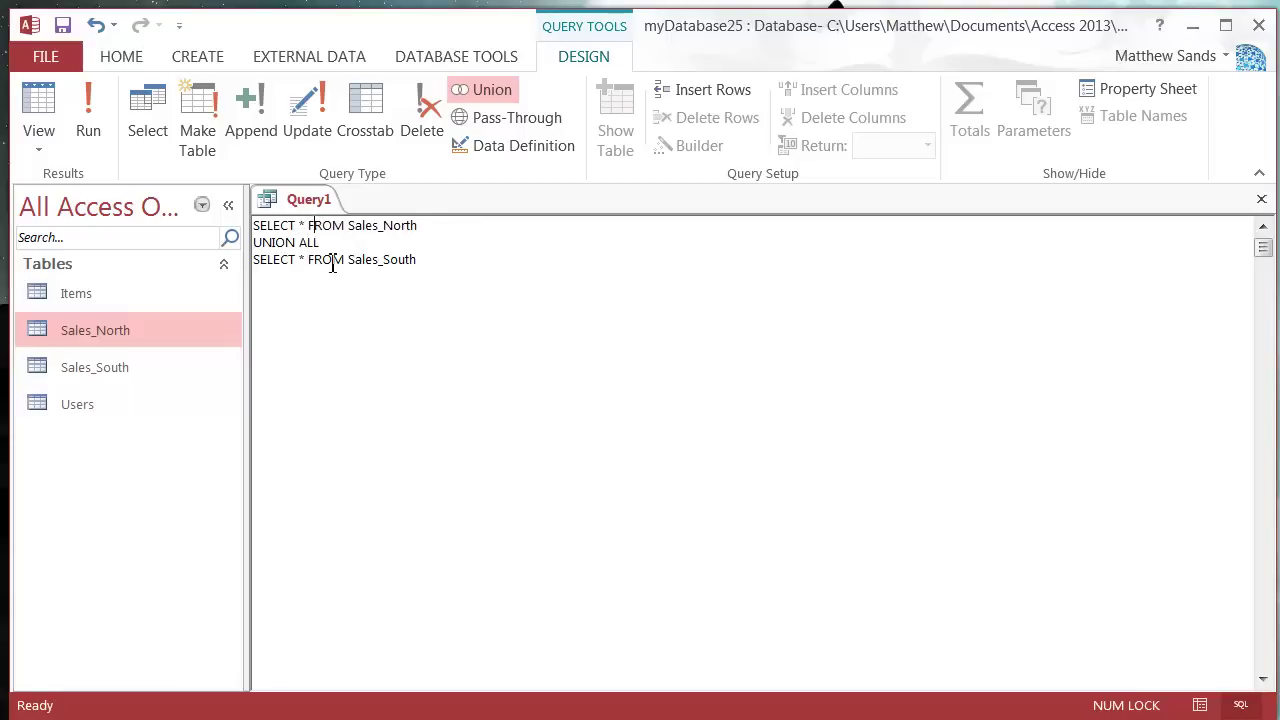
# Paste extra UNION ALL Sales_South copies, then delete the surplus so one UNION ALL remains.
pyautogui.moveTo(320, 242); pyautogui.dragTo(166, 238)
pyautogui.click(384, 259)
pyautogui.moveTo(468, 260); pyautogui.dragTo(196, 259)
pyautogui.moveTo(560, 283); pyautogui.dragTo(194, 245)
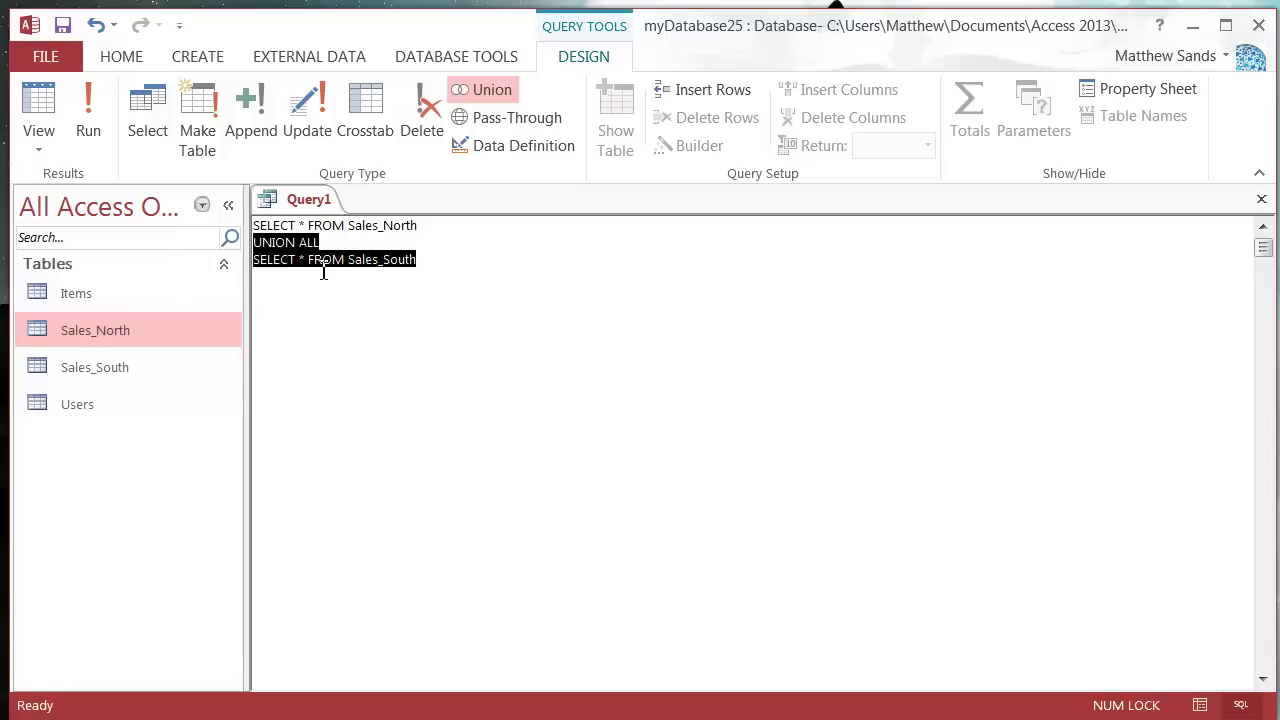
pyautogui.click(473, 282)
pyautogui.hotkey('ctrl', 'v')
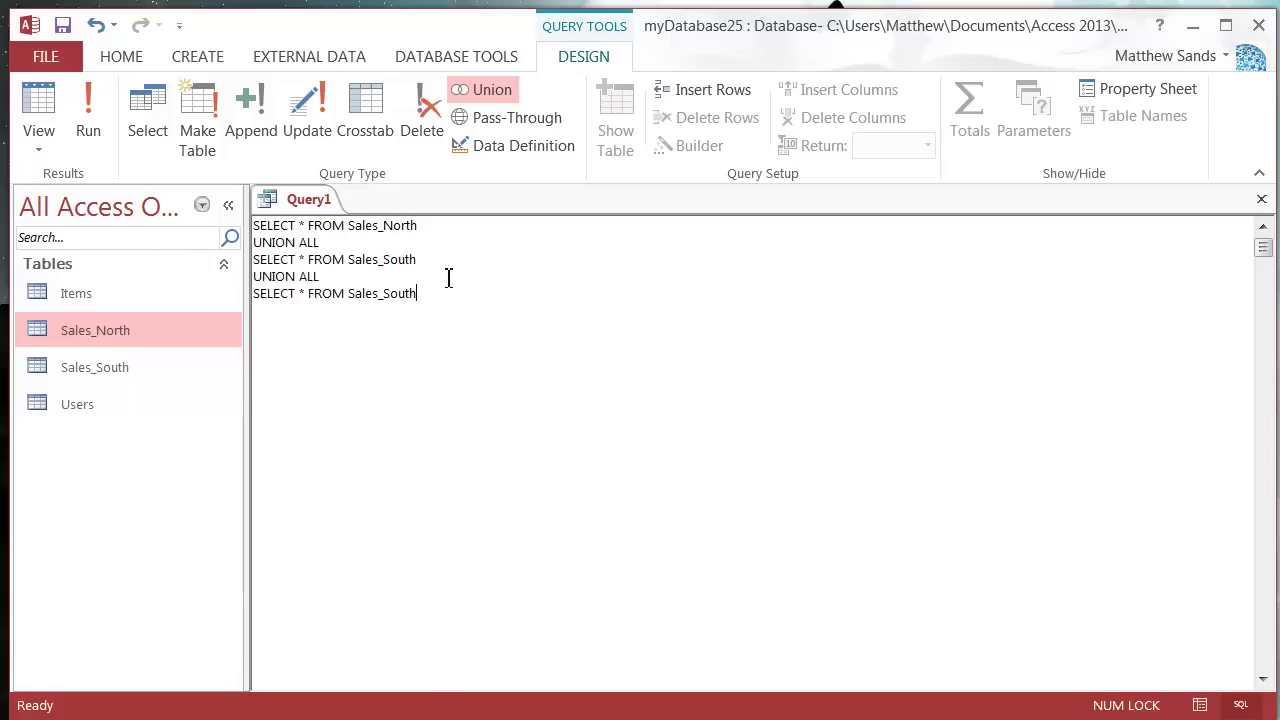
pyautogui.hotkey('ctrl', 'v')
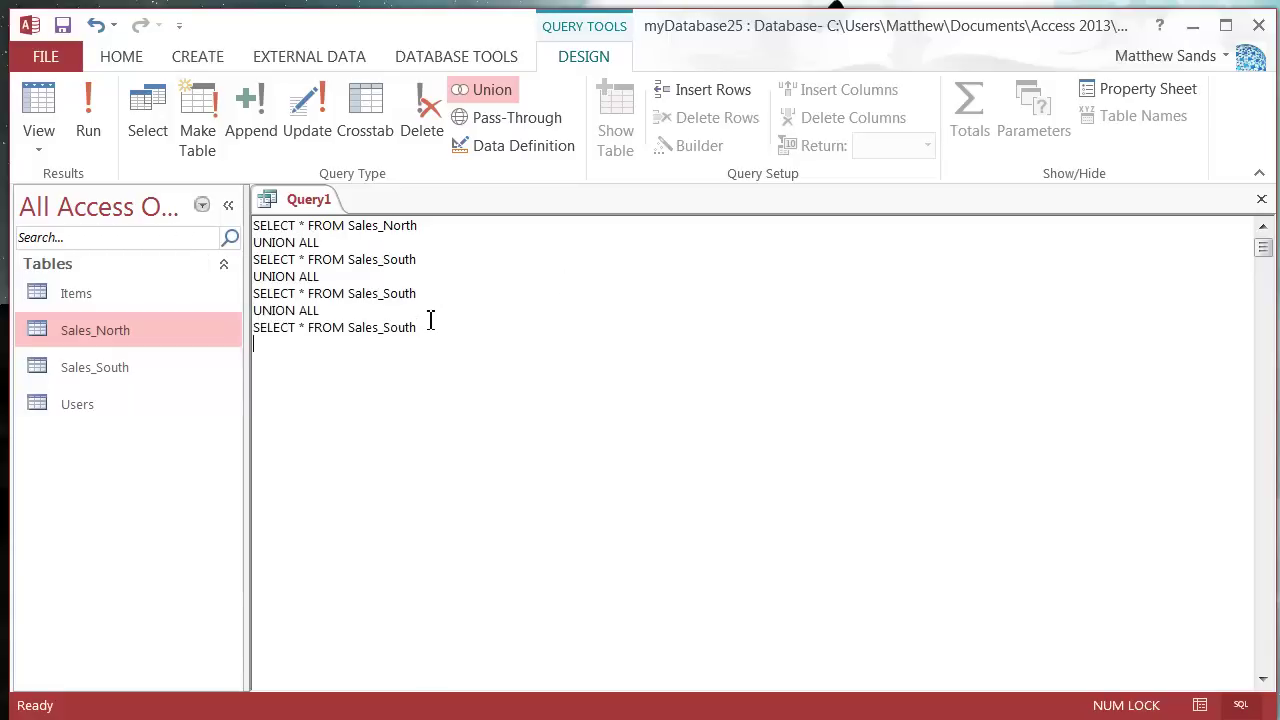
pyautogui.hotkey('ctrl', 'v')
pyautogui.hotkey('ctrl', 'v')
pyautogui.hotkey('ctrl', 'v')
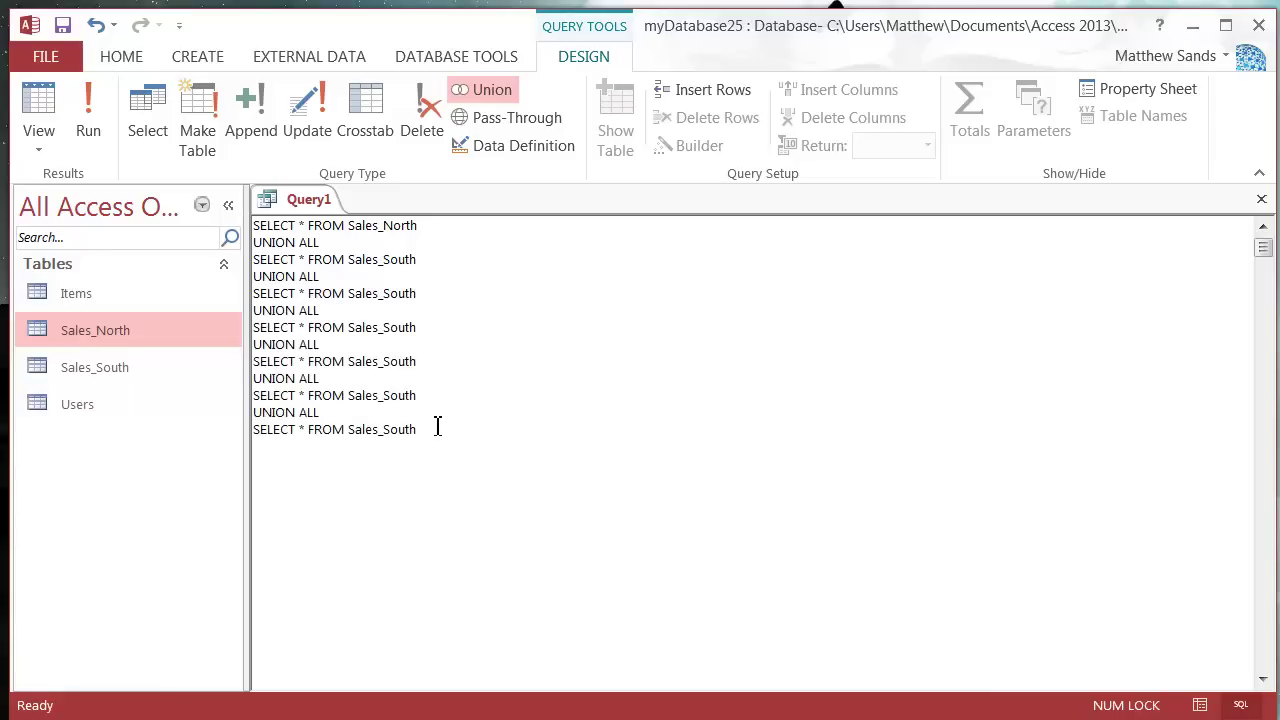
pyautogui.moveTo(437, 429); pyautogui.dragTo(247, 287)
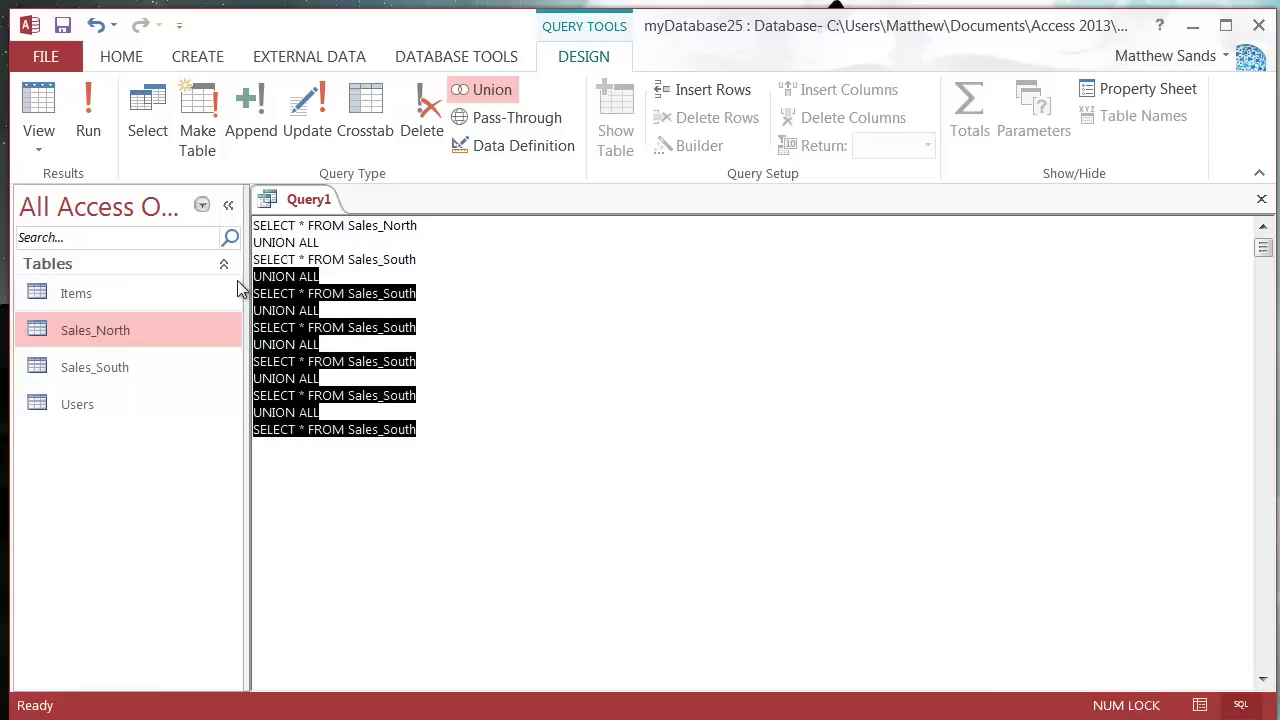
pyautogui.press('Delete')
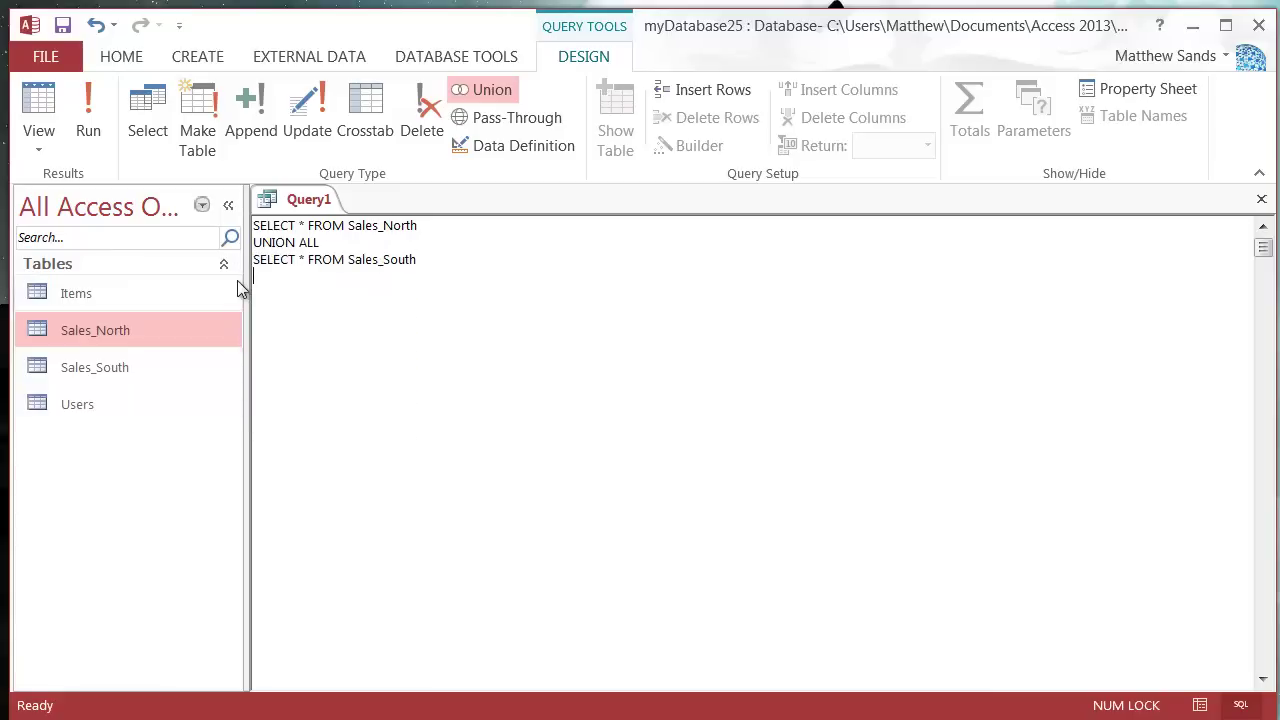
# Save the union query as All_Sales.
pyautogui.click(463, 244)
pyautogui.click(437, 289)
pyautogui.rightClick(306, 204)
pyautogui.click(356, 222)
pyautogui.write('All_Sales')
pyautogui.press('Return')
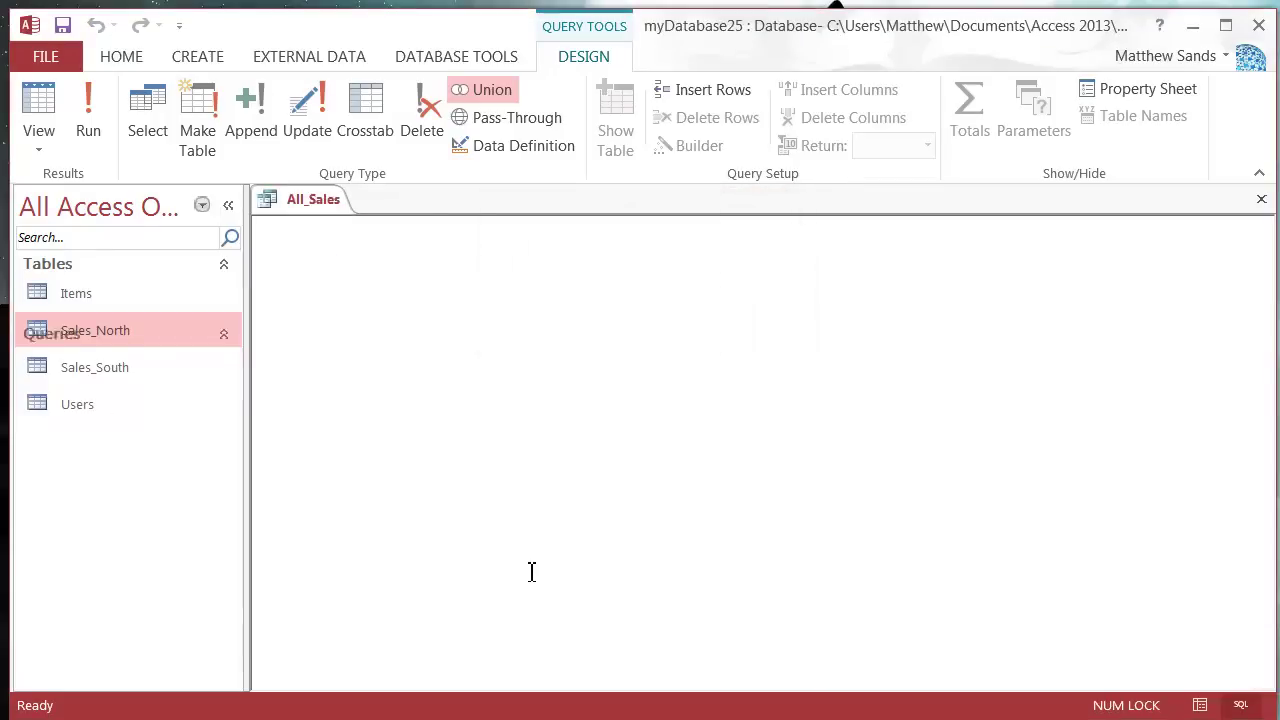
# Close and rerun All_Sales, then open Sales_North and Sales_South to compare the 14 rows.
pyautogui.rightClick(298, 203)
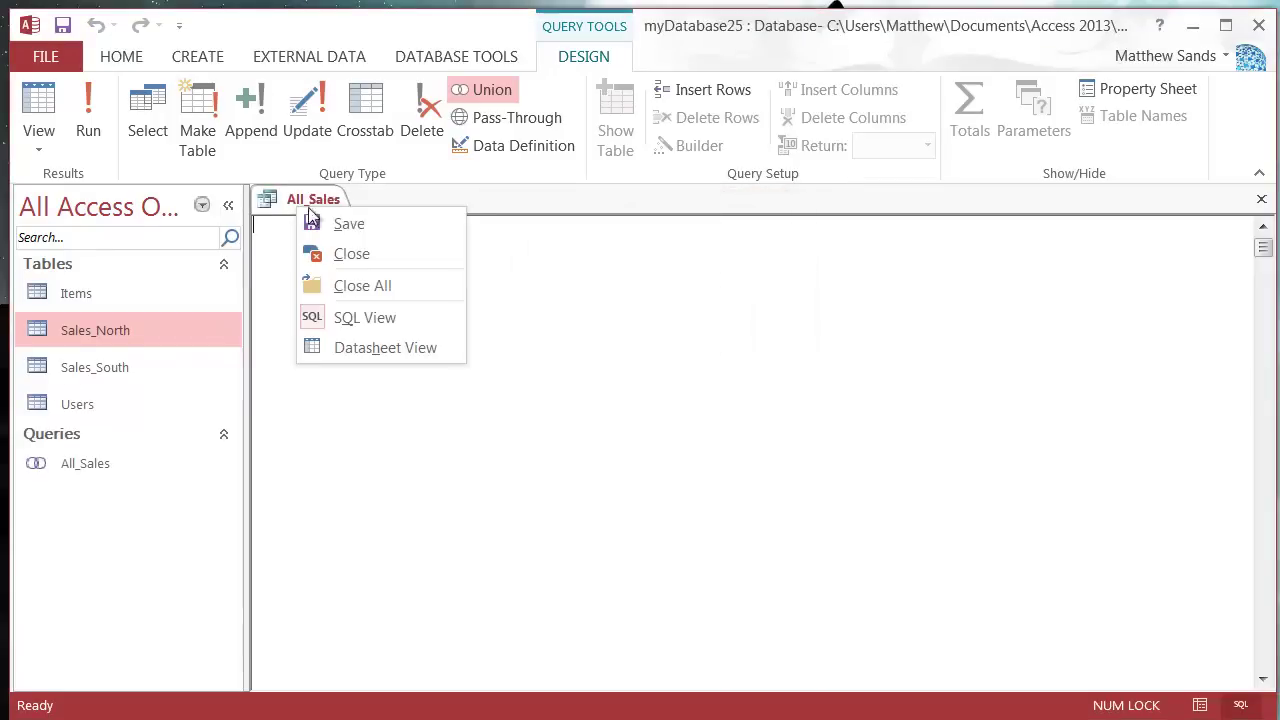
pyautogui.click(374, 254)
pyautogui.click(96, 464)
pyautogui.doubleClick(96, 464)
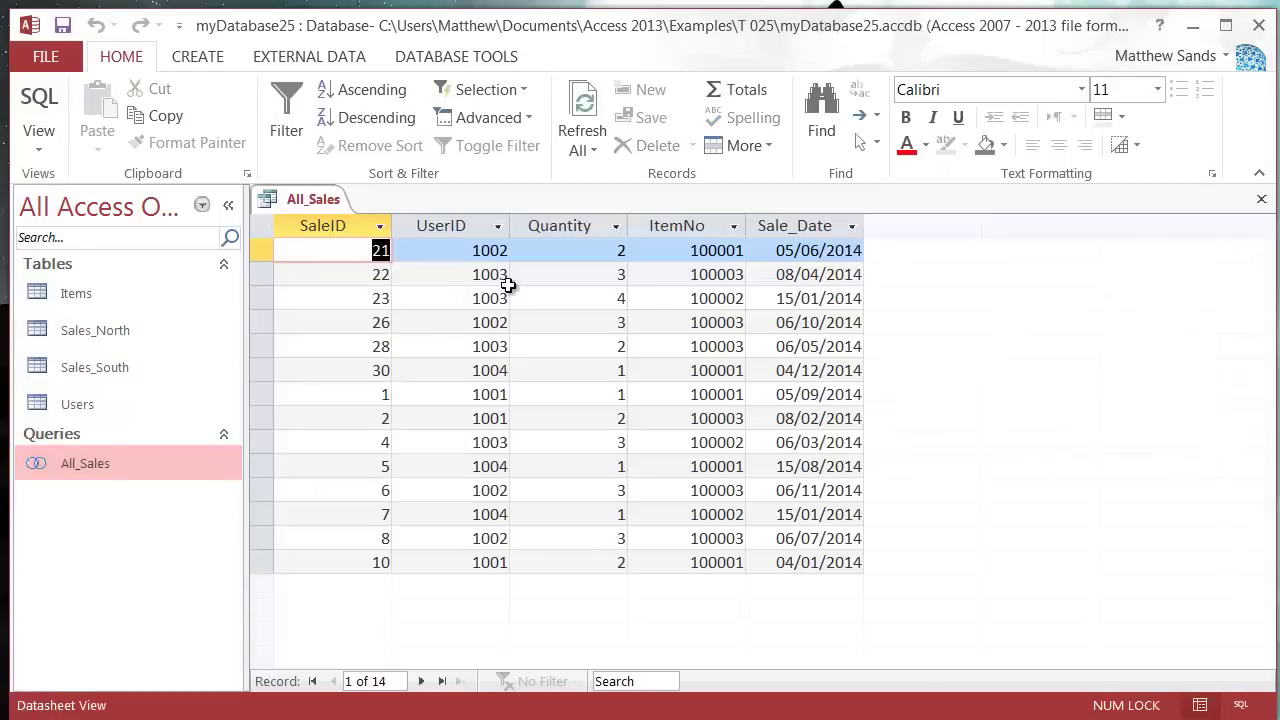
pyautogui.doubleClick(113, 330)
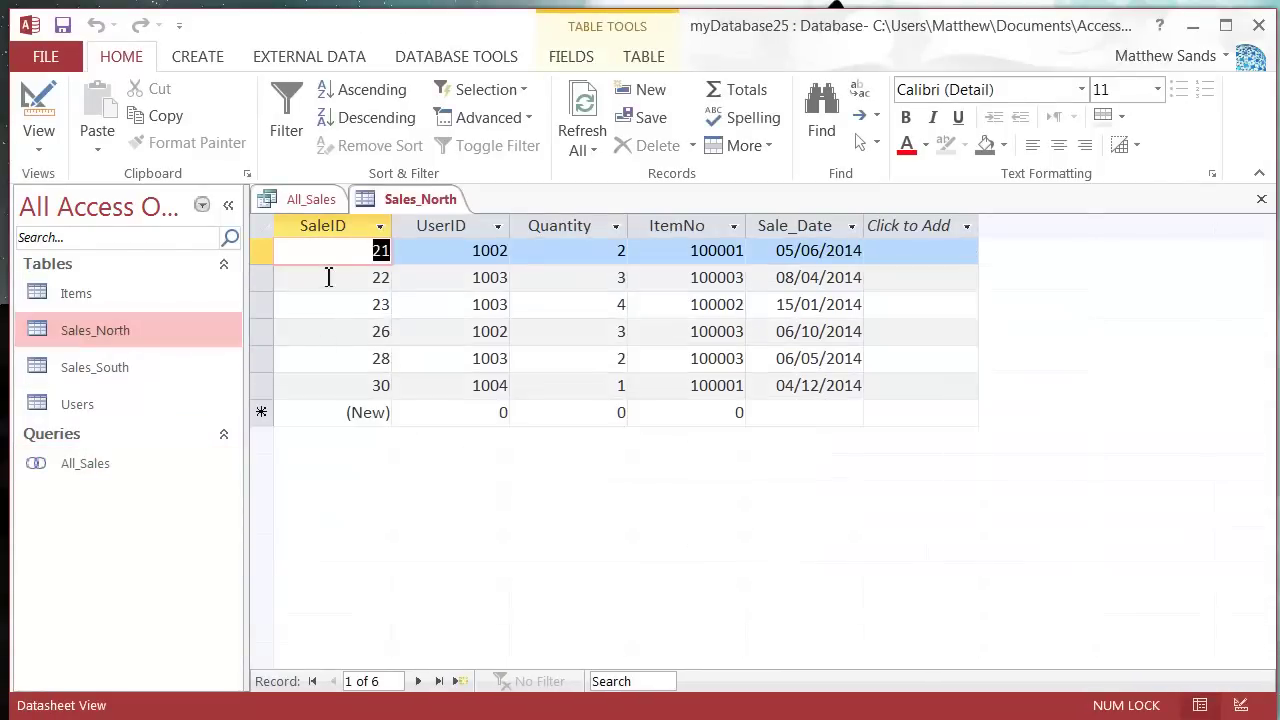
pyautogui.click(144, 370)
pyautogui.doubleClick(143, 369)
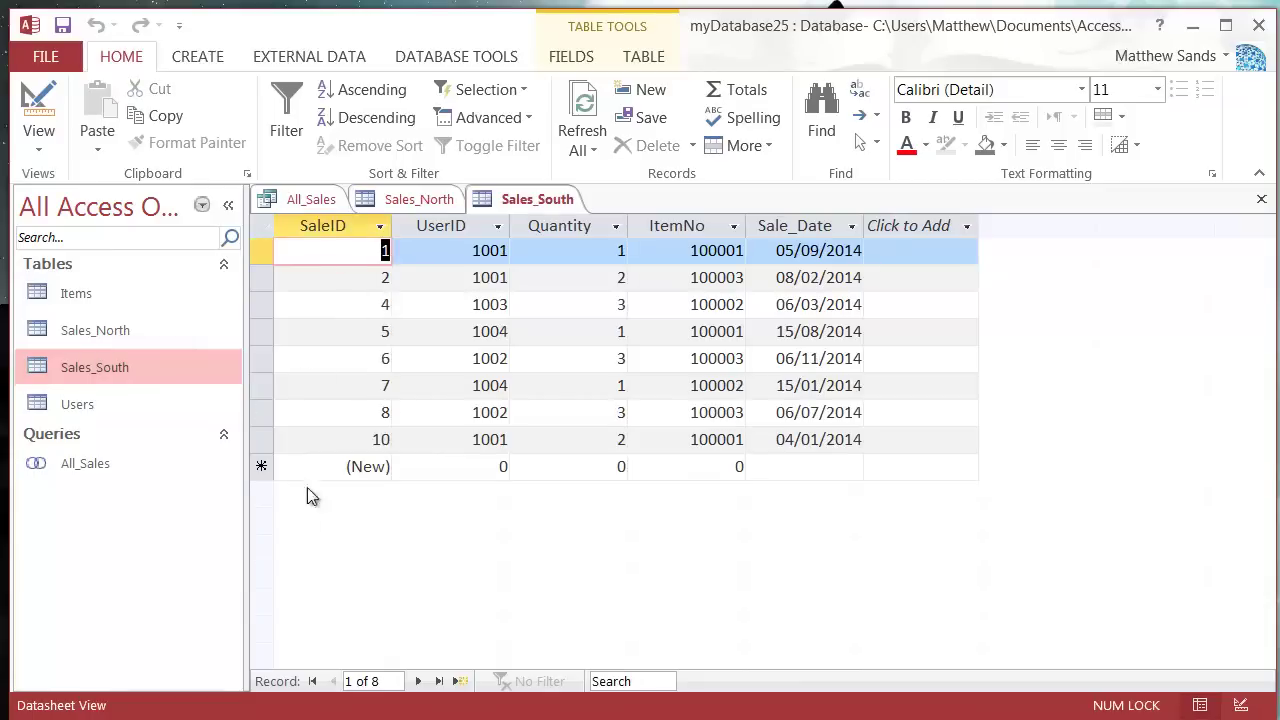
pyautogui.doubleClick(96, 460)
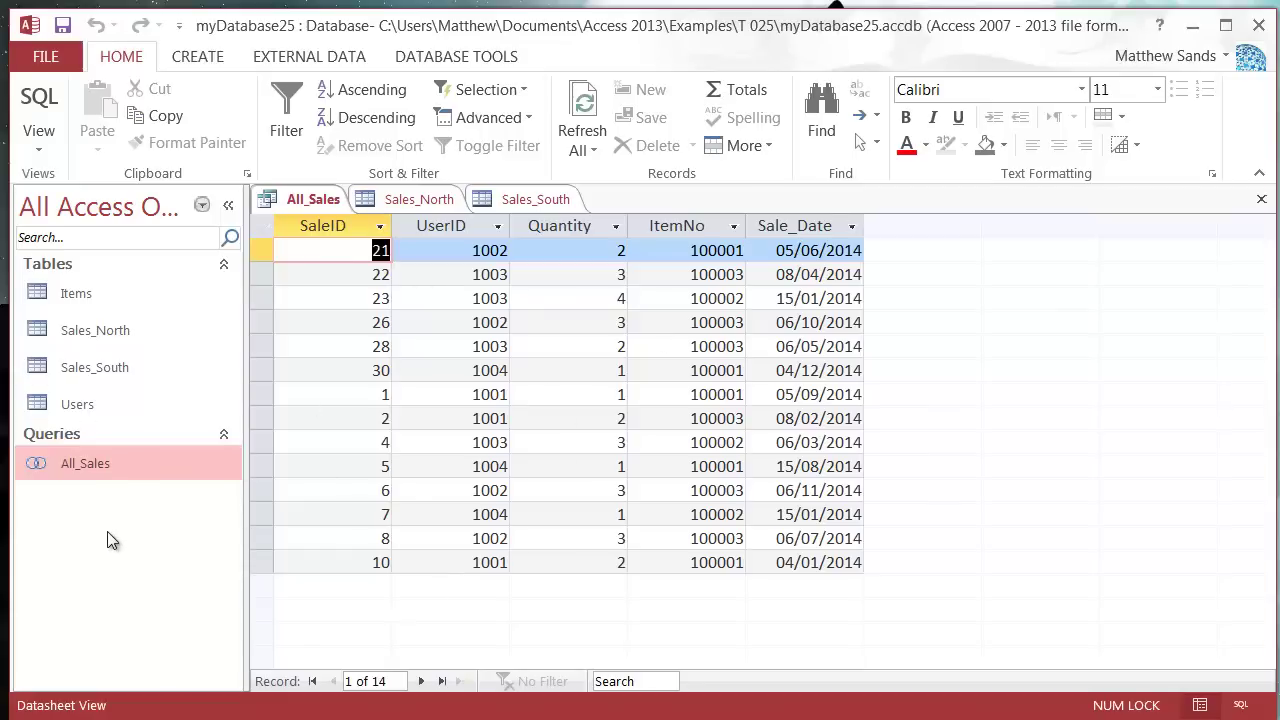
pyautogui.click(212, 57)
pyautogui.click(352, 128)
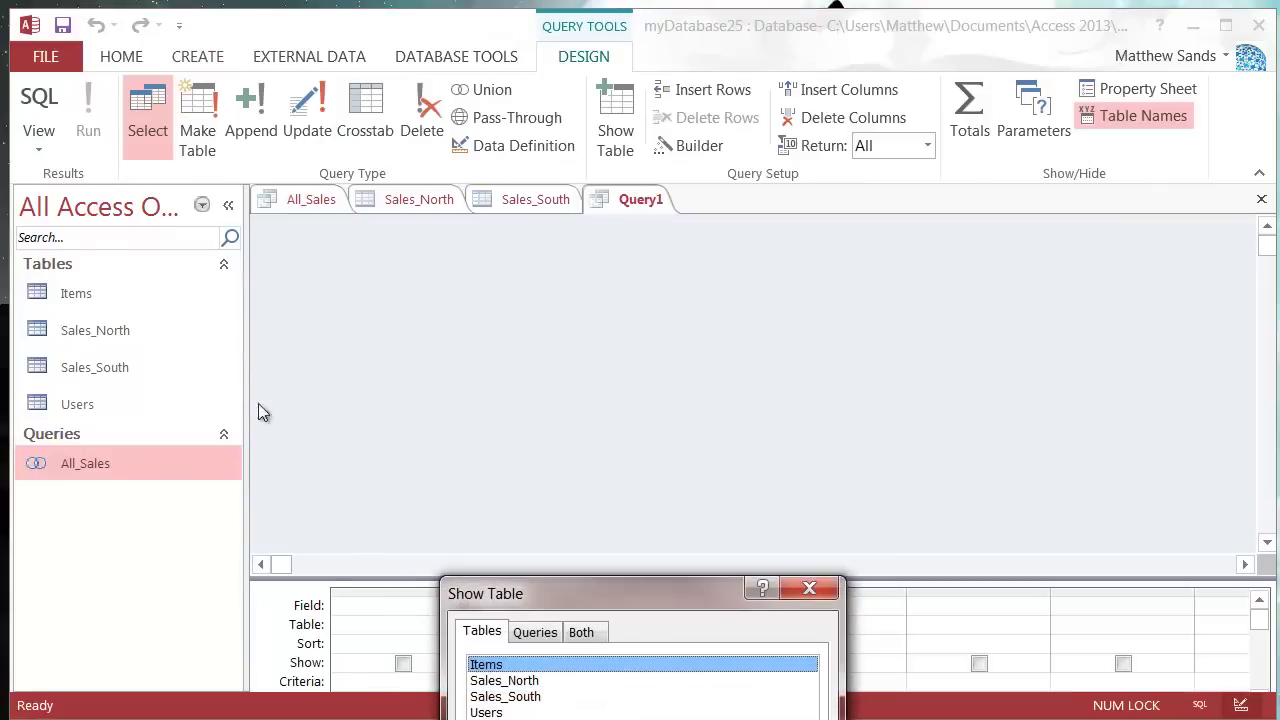
pyautogui.moveTo(671, 602); pyautogui.dragTo(577, 228)
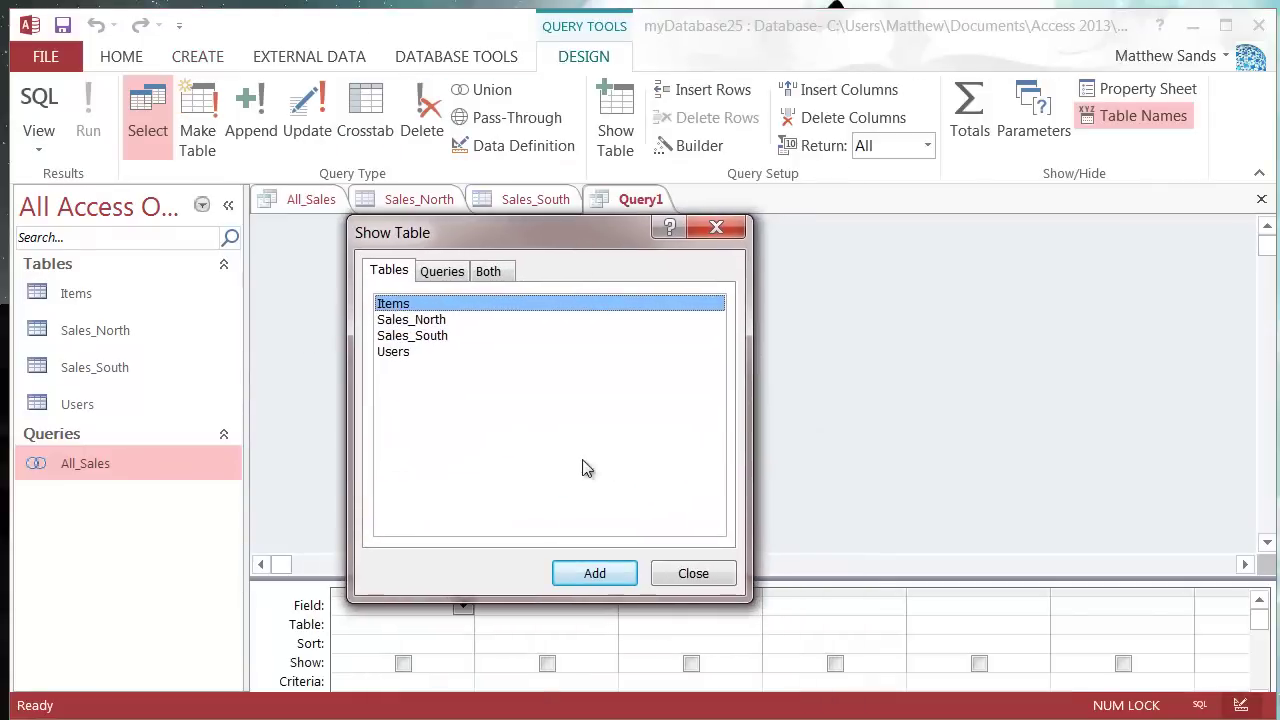
pyautogui.click(433, 277)
pyautogui.doubleClick(431, 310)
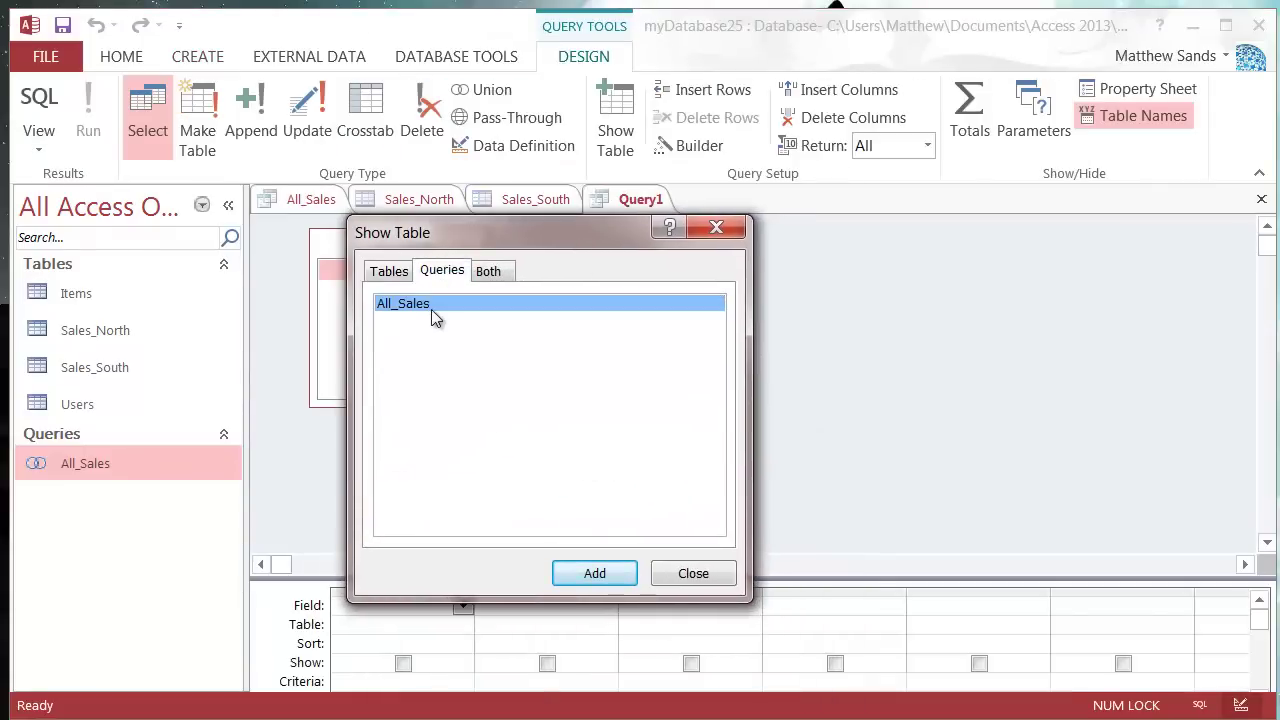
pyautogui.click(688, 573)
pyautogui.moveTo(486, 405); pyautogui.dragTo(495, 498)
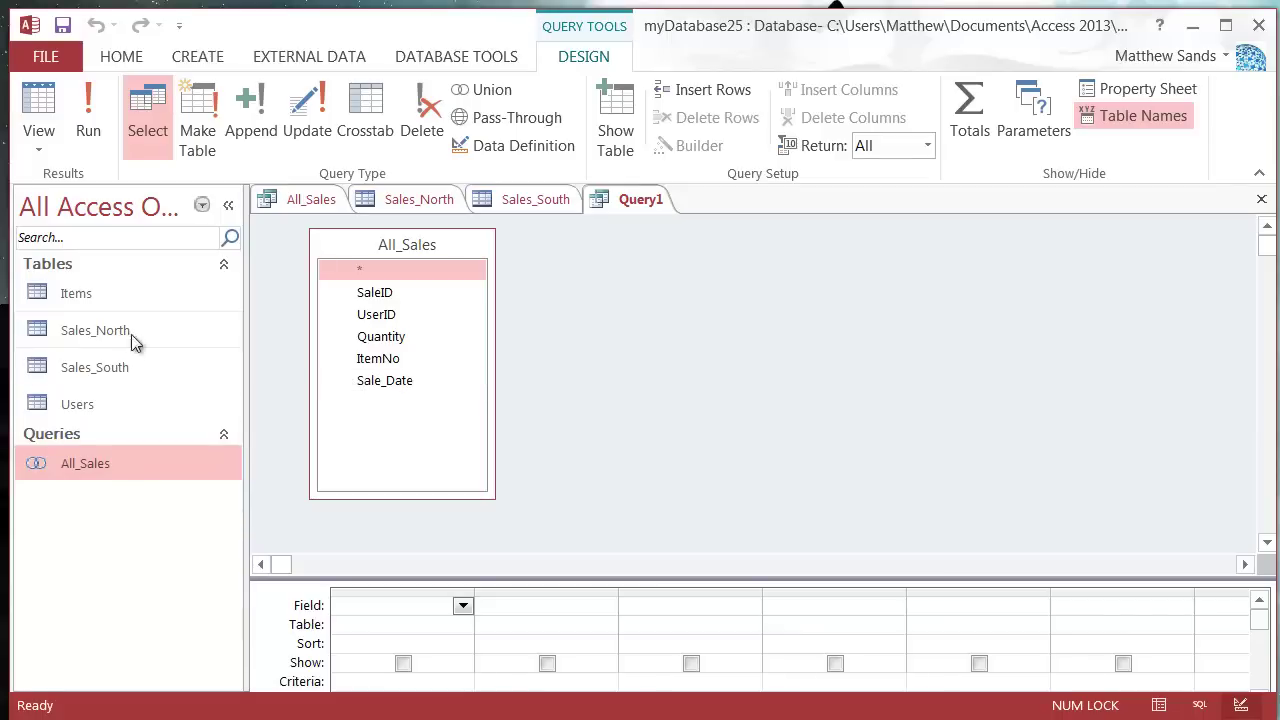
pyautogui.rightClick(633, 199)
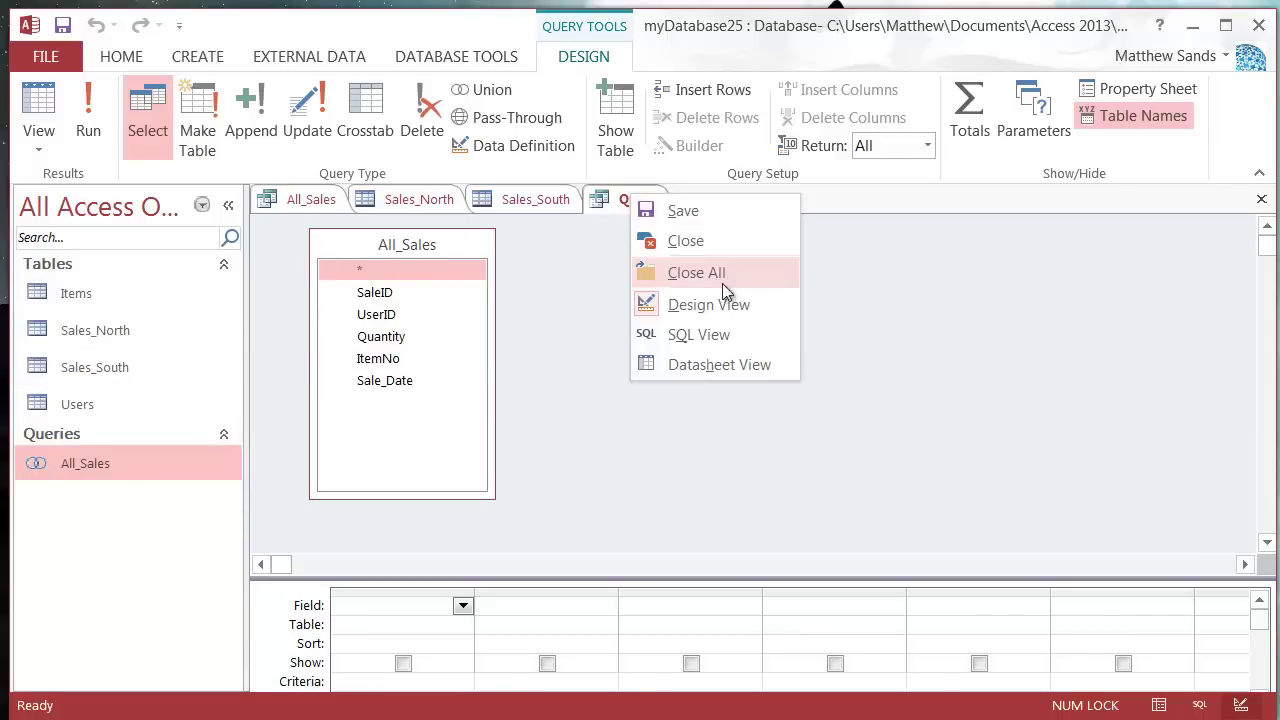
pyautogui.click(688, 241)
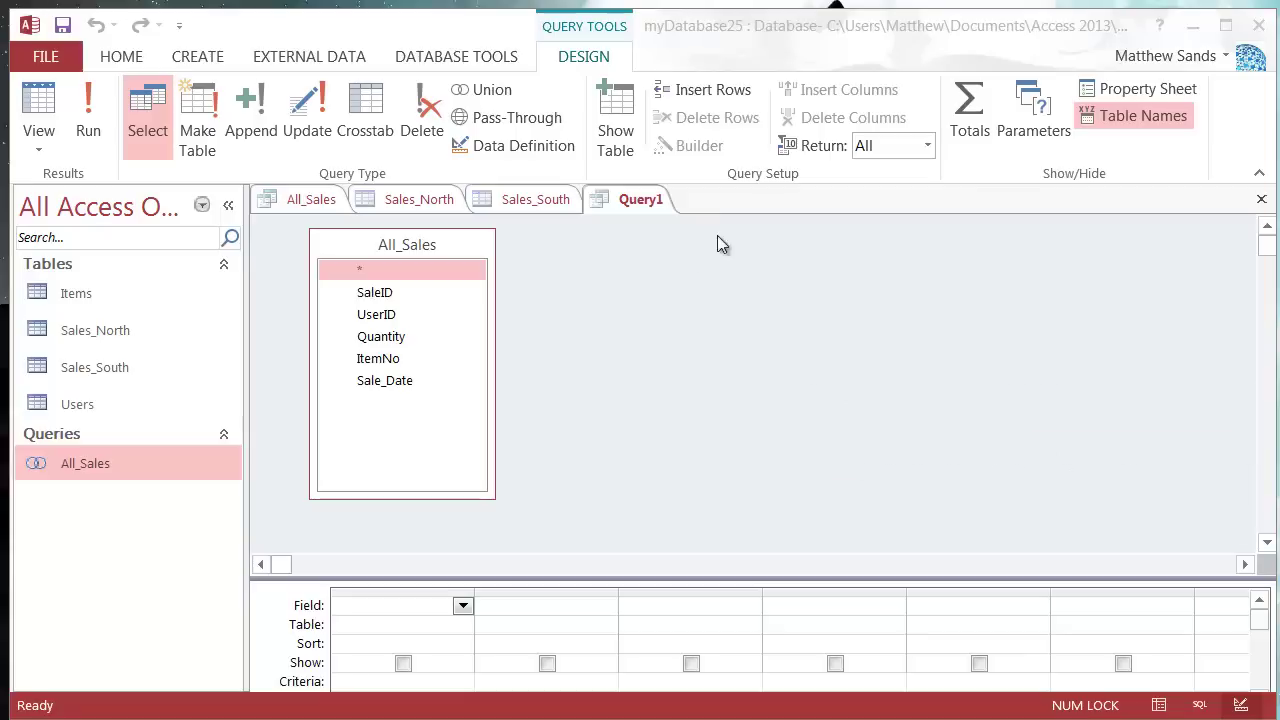
# Discard the unsaved new query and open All_Sales in Design View to check its SQL.
pyautogui.click(1005, 503)
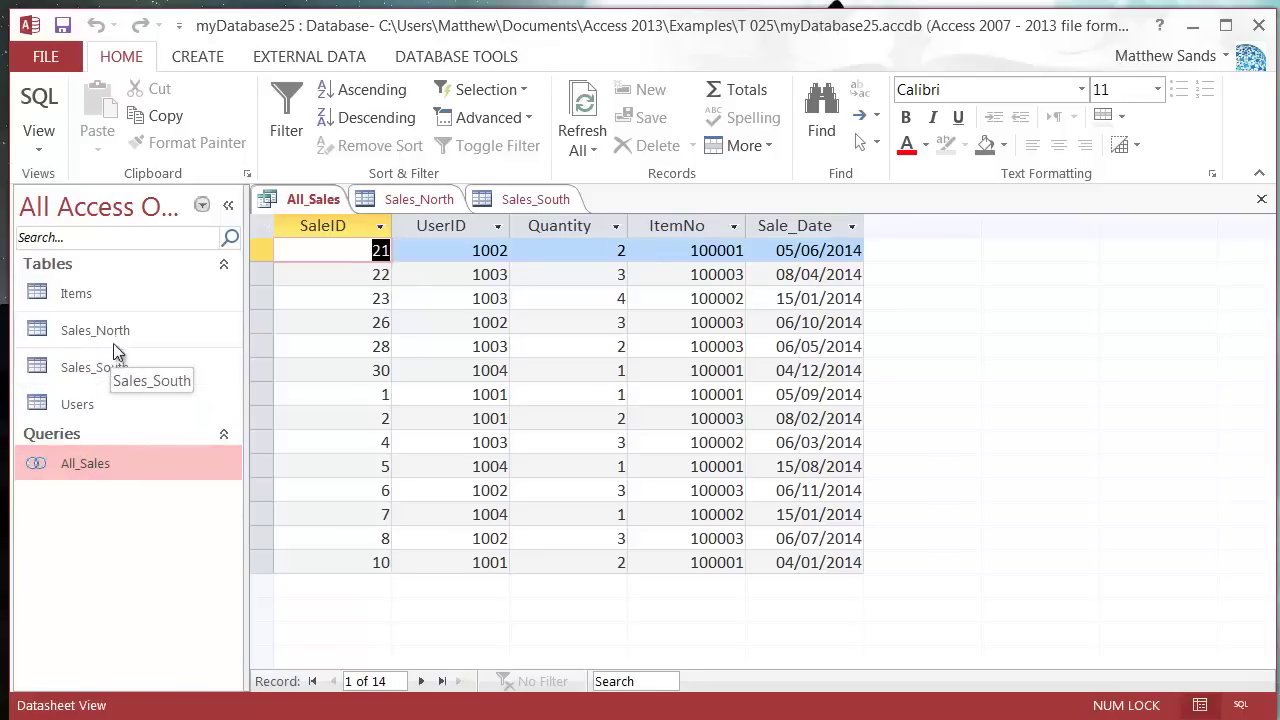
pyautogui.doubleClick(118, 468)
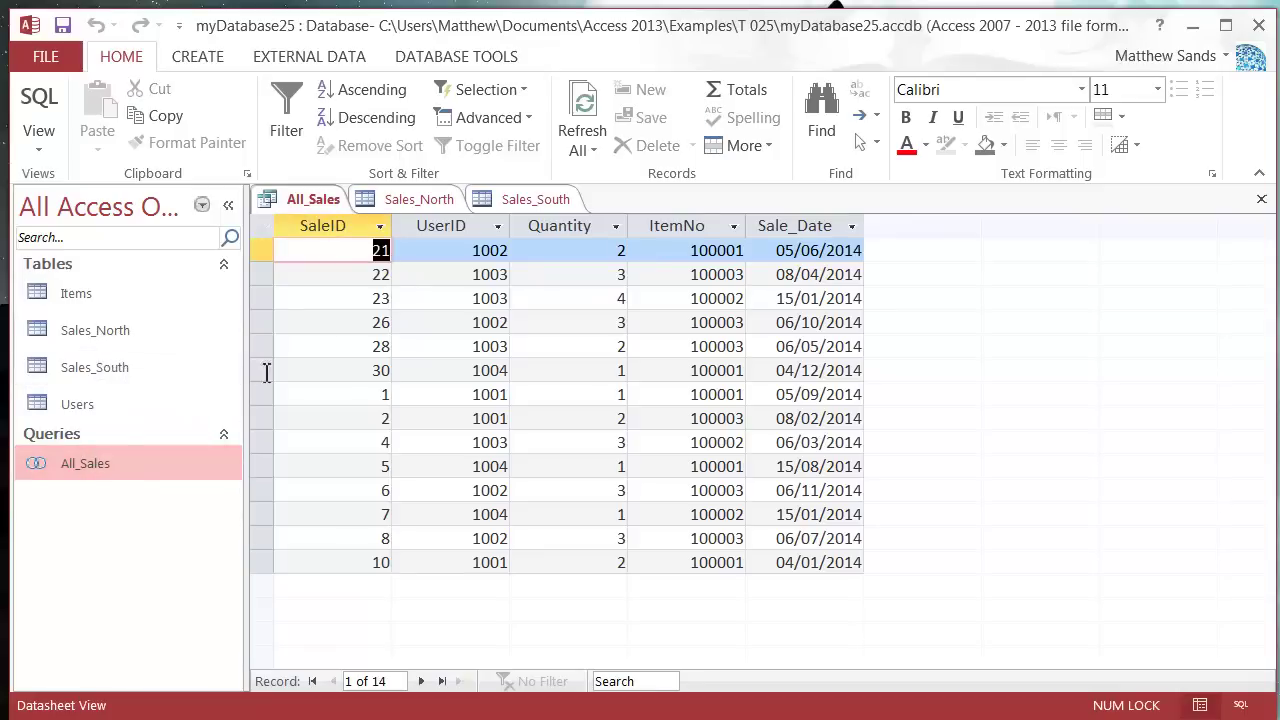
pyautogui.rightClick(172, 455)
pyautogui.click(245, 500)
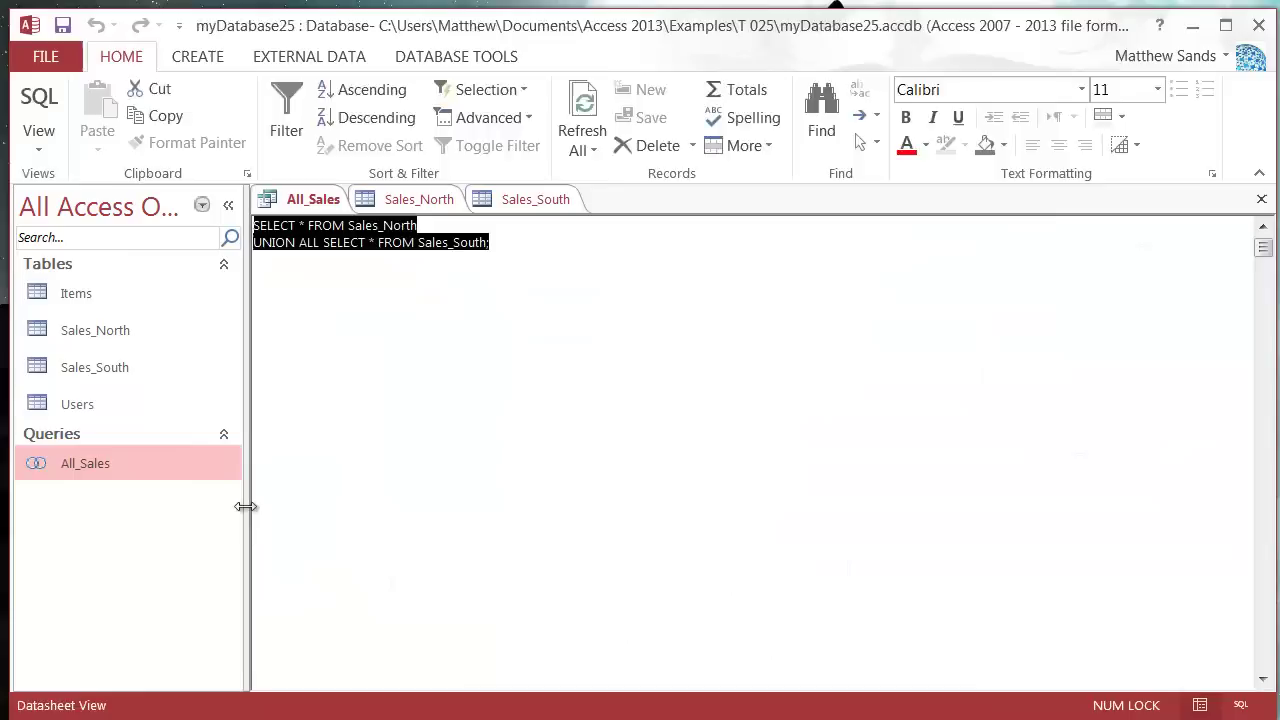
pyautogui.click(530, 258)
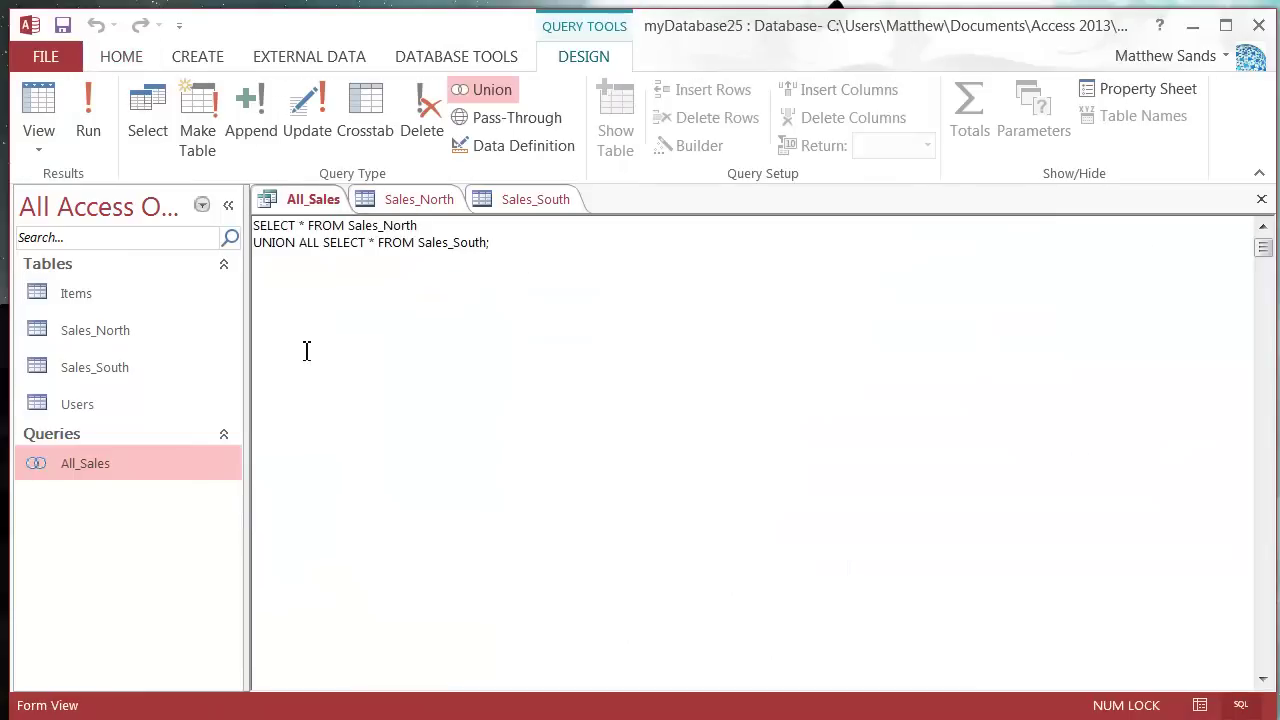
# Close the All_Sales query and the Sales_South and Sales_North tables.
pyautogui.rightClick(316, 198)
pyautogui.click(368, 240)
pyautogui.rightClick(392, 200)
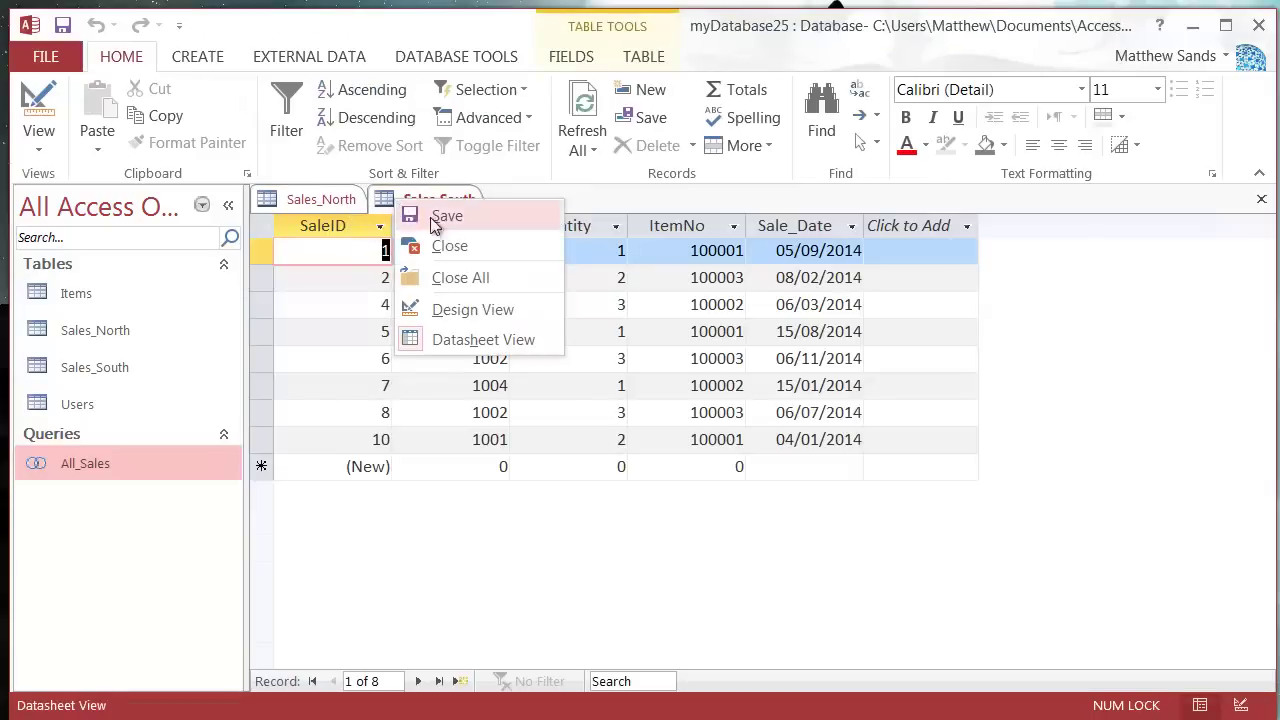
pyautogui.click(491, 248)
pyautogui.rightClick(316, 198)
pyautogui.click(372, 248)
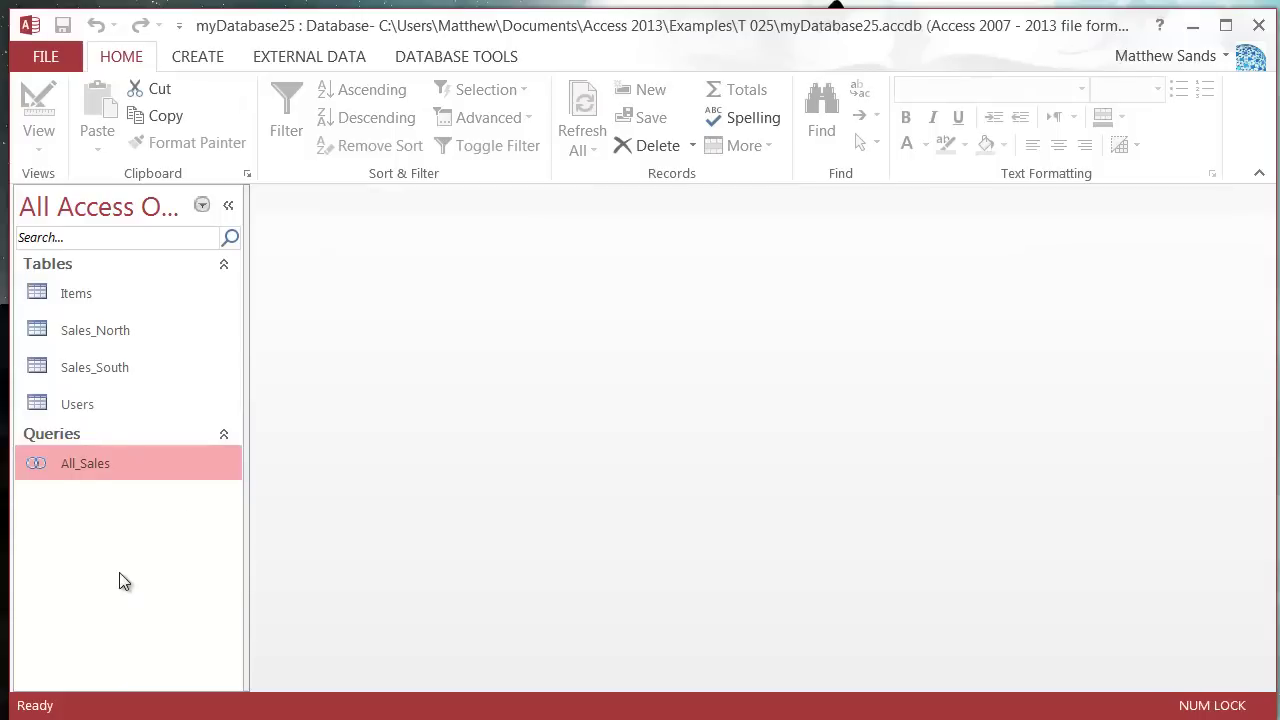